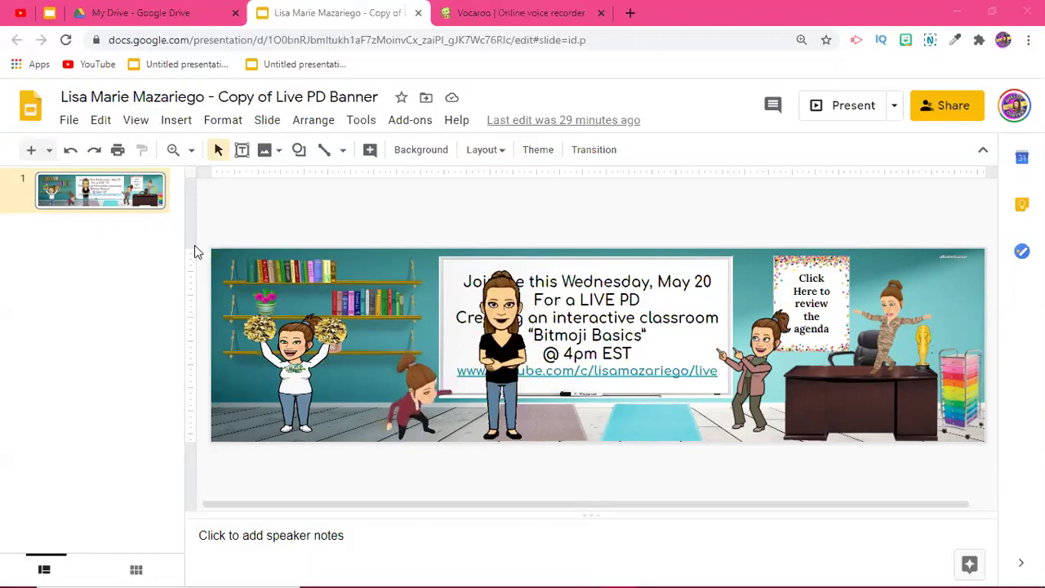
Open Bitmoji from the phone's Communication folder in Your Phone and pick the arms-crossed pose sticker
left_click(957, 13)
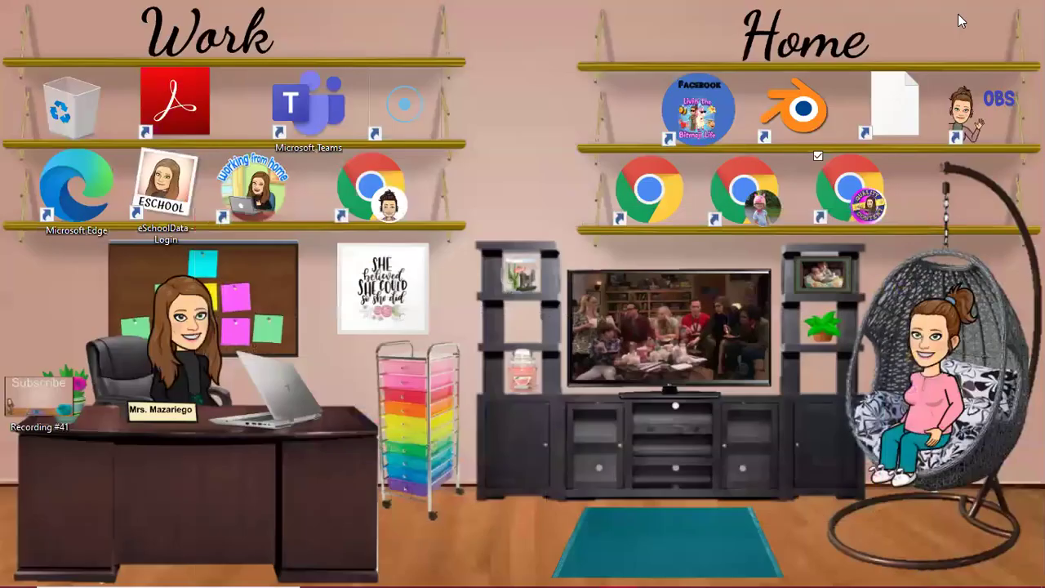
left_click(580, 572)
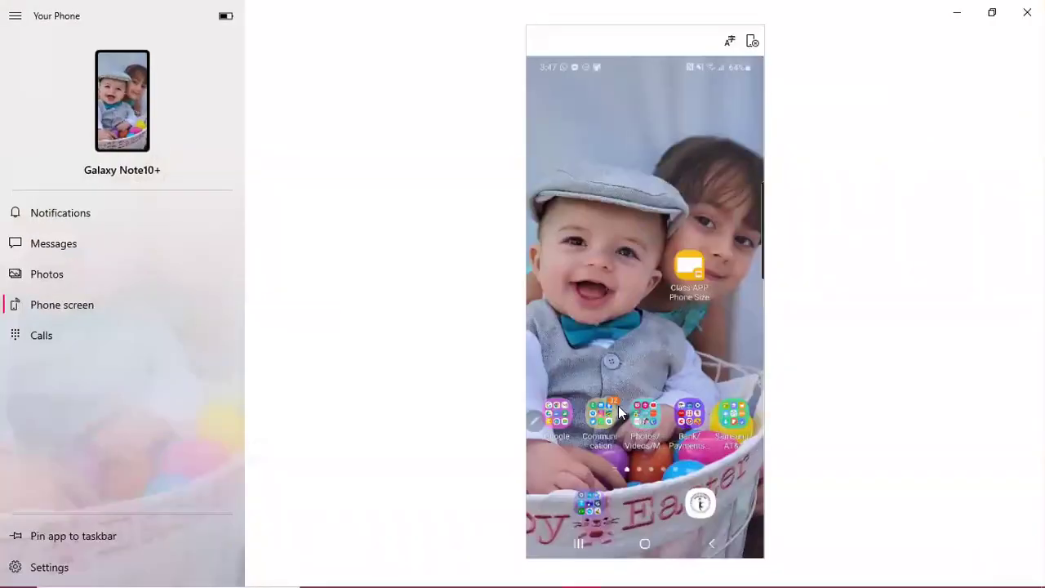
left_click(617, 406)
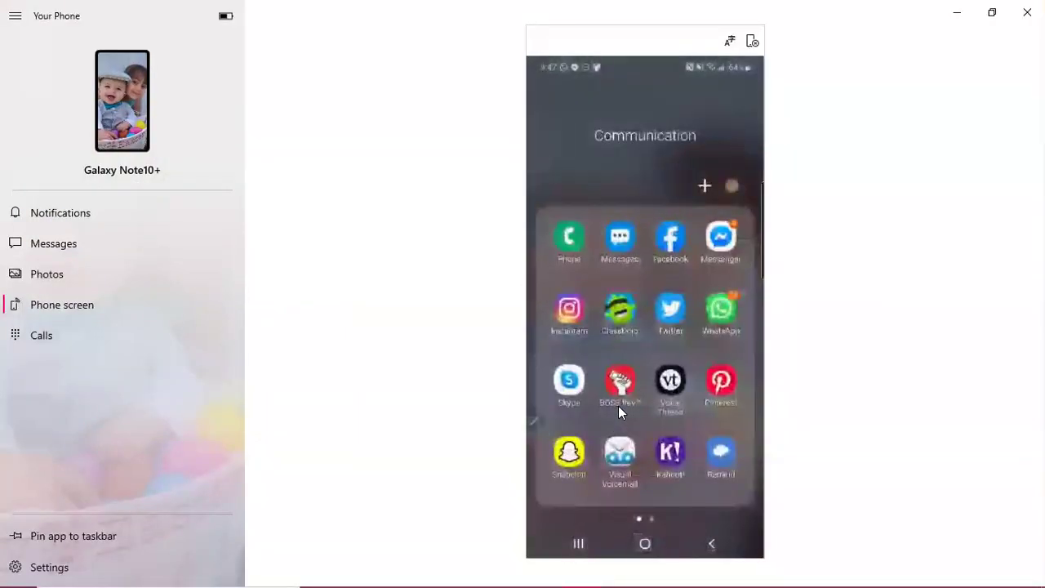
scroll(618, 406, "down", 2)
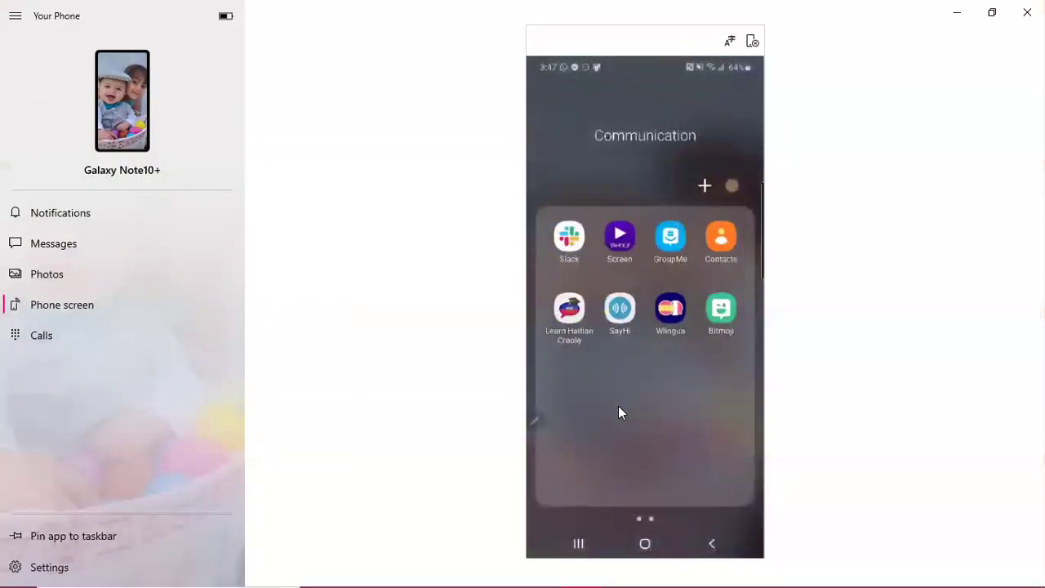
left_click(715, 307)
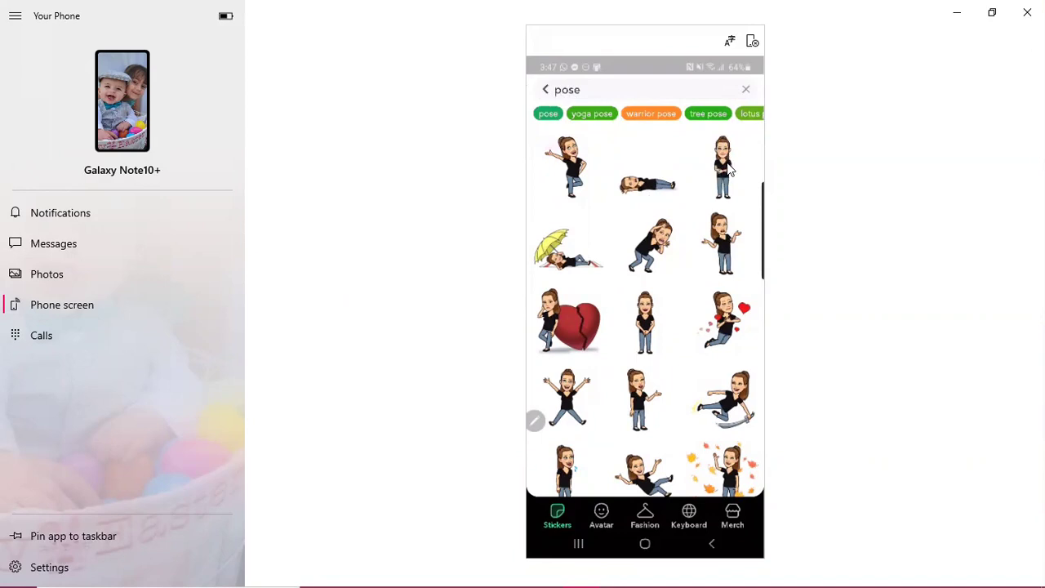
left_click(721, 162)
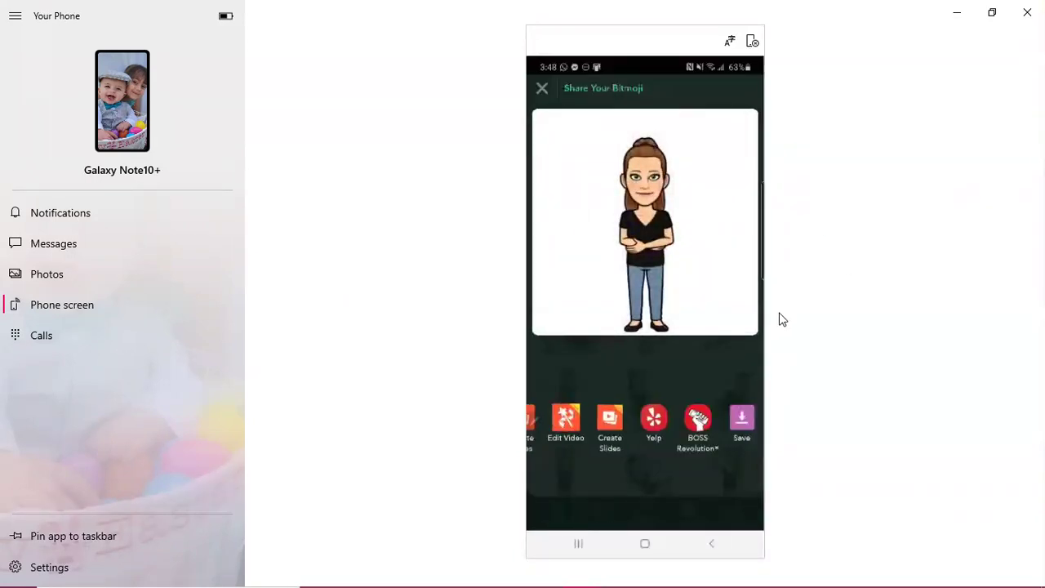
Save the arms-crossed Bitmoji sticker to the phone
left_click(743, 427)
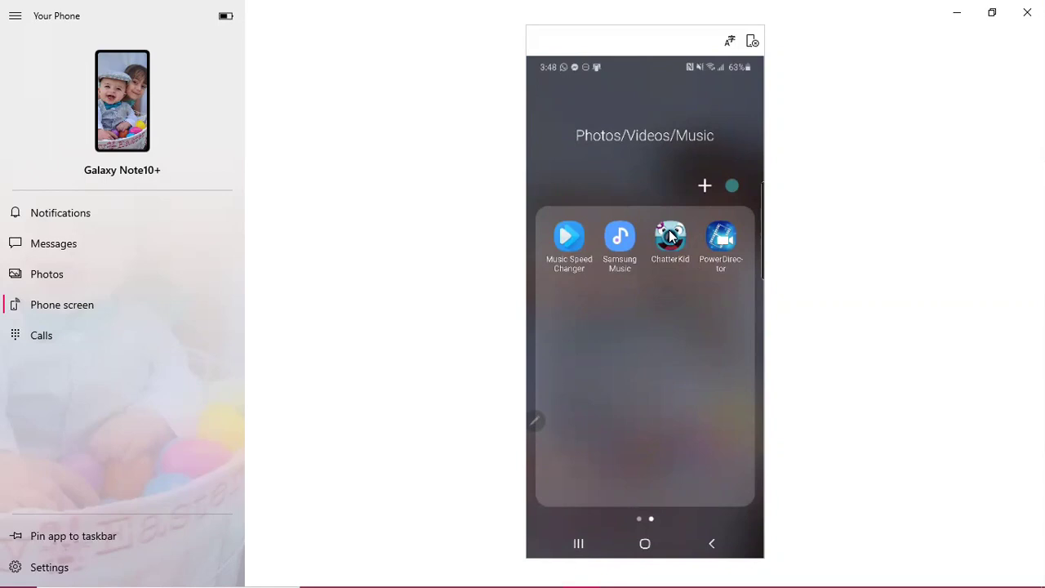
Launch ChatterPix Kids and start a new talking picture from an existing photo
left_click(669, 235)
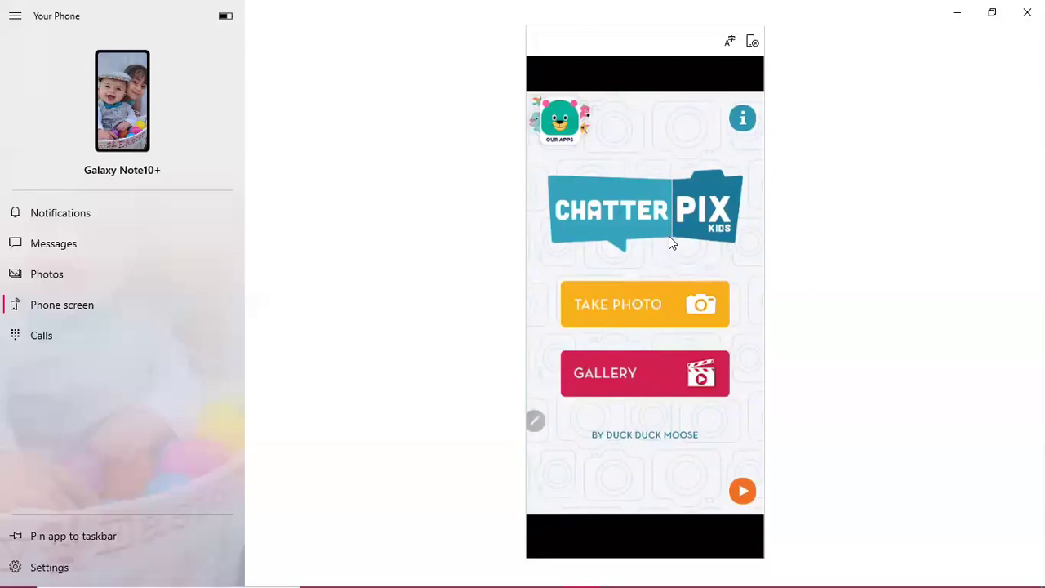
left_click(639, 286)
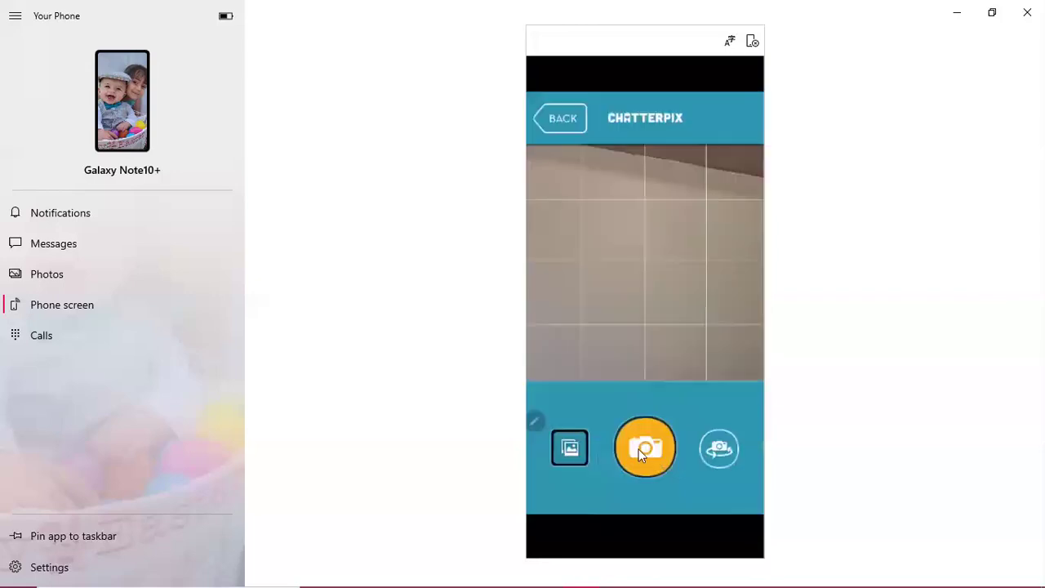
left_click(569, 450)
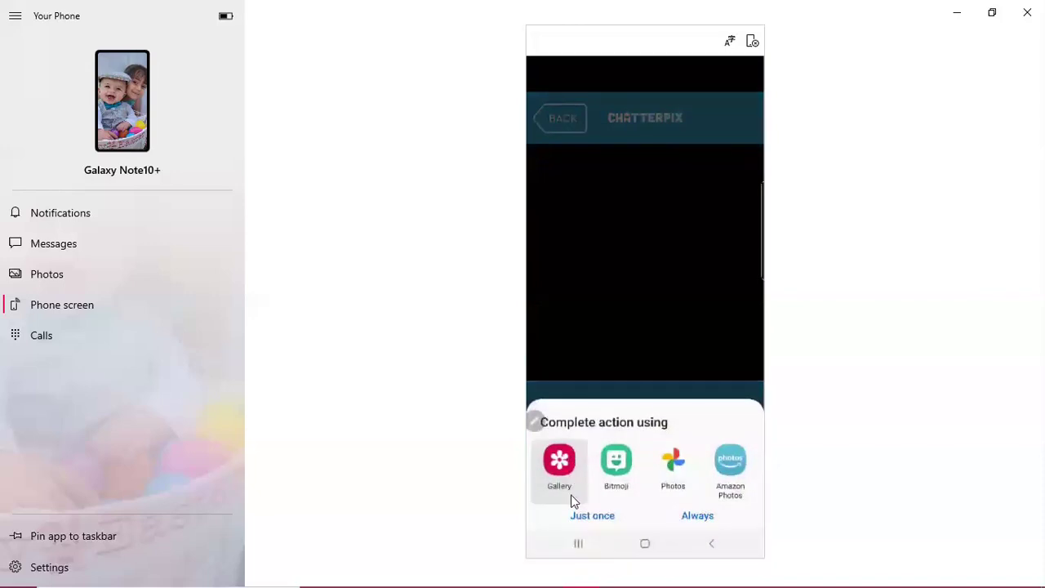
Load the arms-crossed Bitmoji from the Gallery's Screenshots album into ChatterPix Kids
left_click(571, 496)
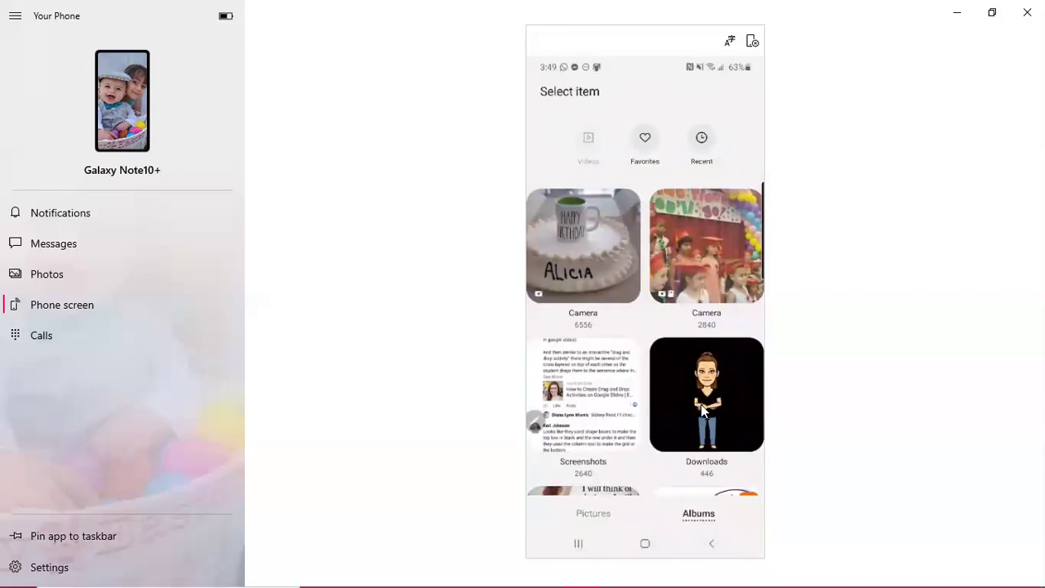
scroll(718, 404, "down", 2)
left_click(610, 342)
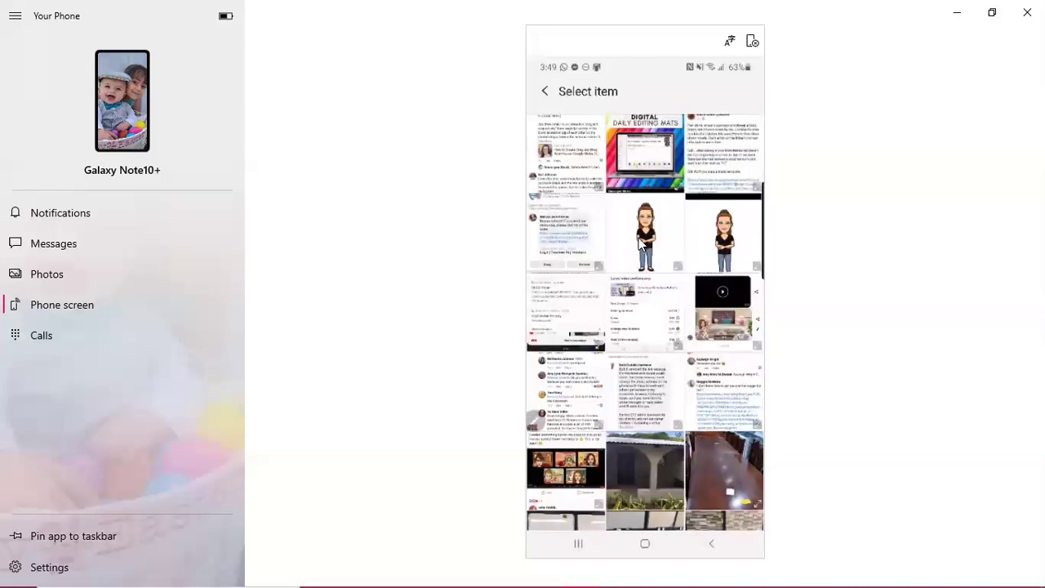
left_click(640, 241)
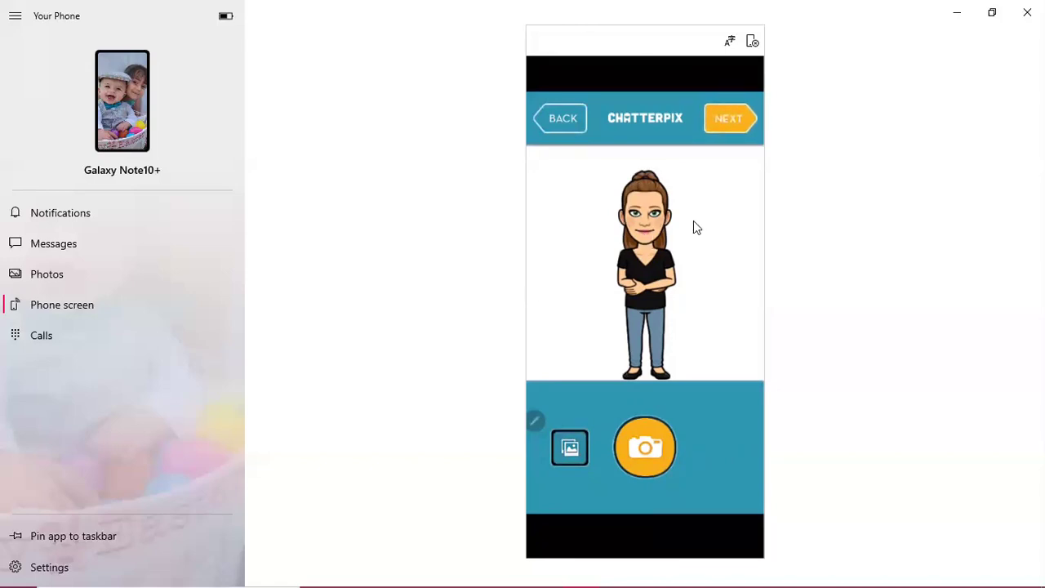
Move past the photo to the mouth-drawing and voice-recording stage
left_click(724, 115)
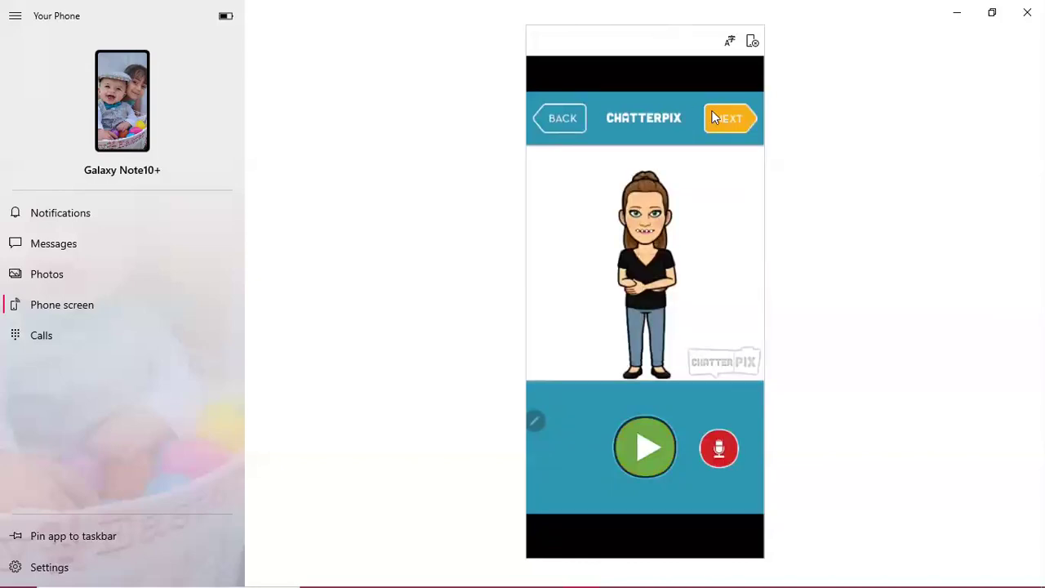
Skip the decoration options and export the talking Bitmoji to the camera roll
left_click(734, 119)
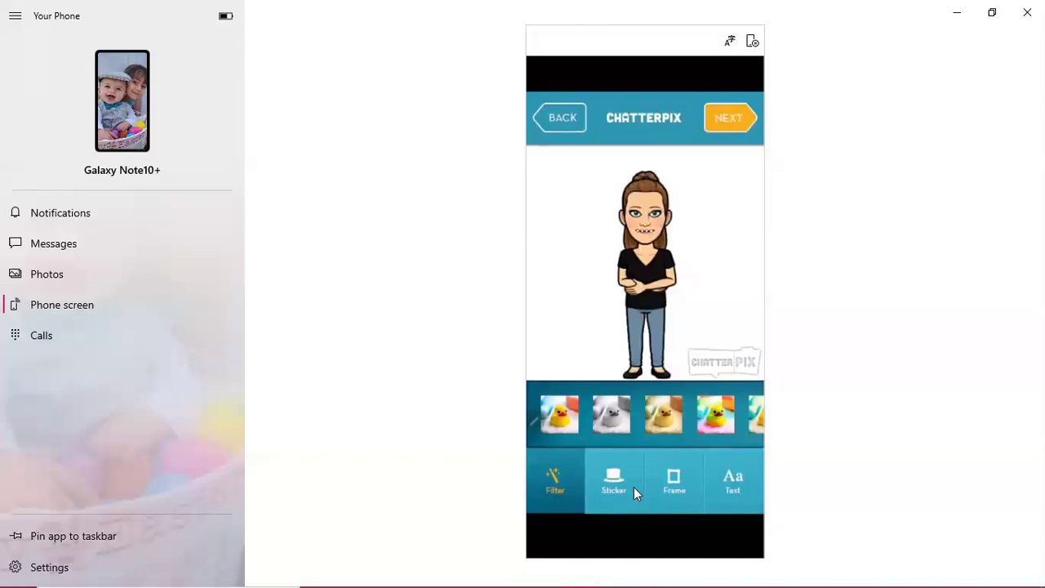
left_click(729, 119)
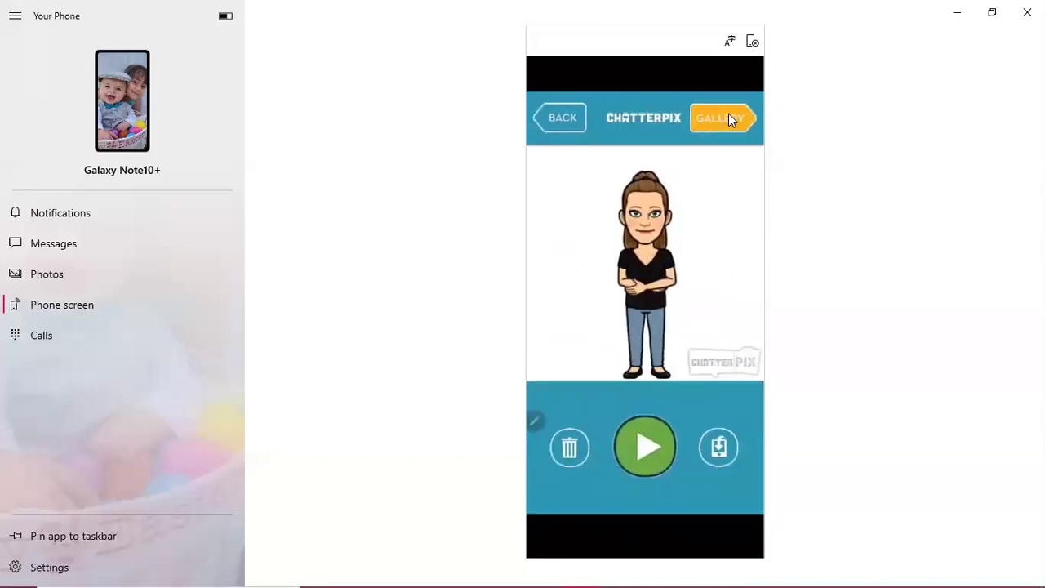
left_click(719, 448)
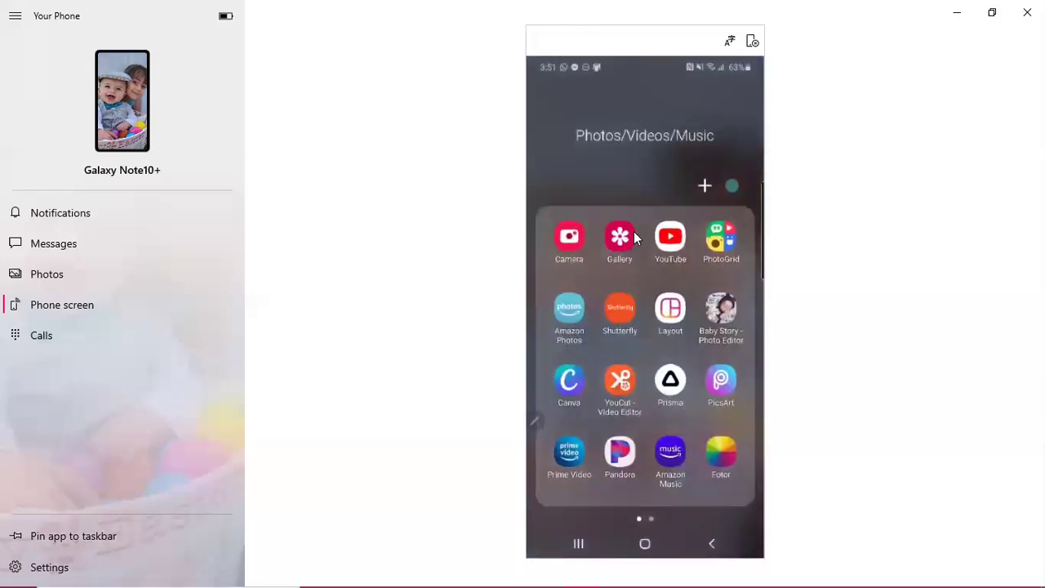
Check the exported talking Bitmoji in the Gallery's Downloads album, then return home
left_click(619, 240)
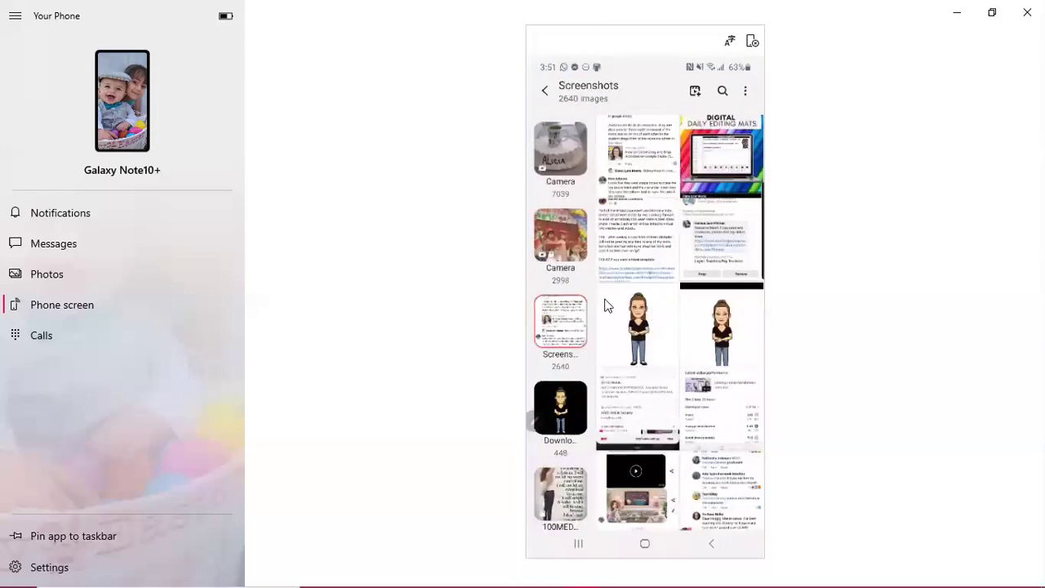
scroll(562, 274, "down", 1)
scroll(561, 278, "down", 2)
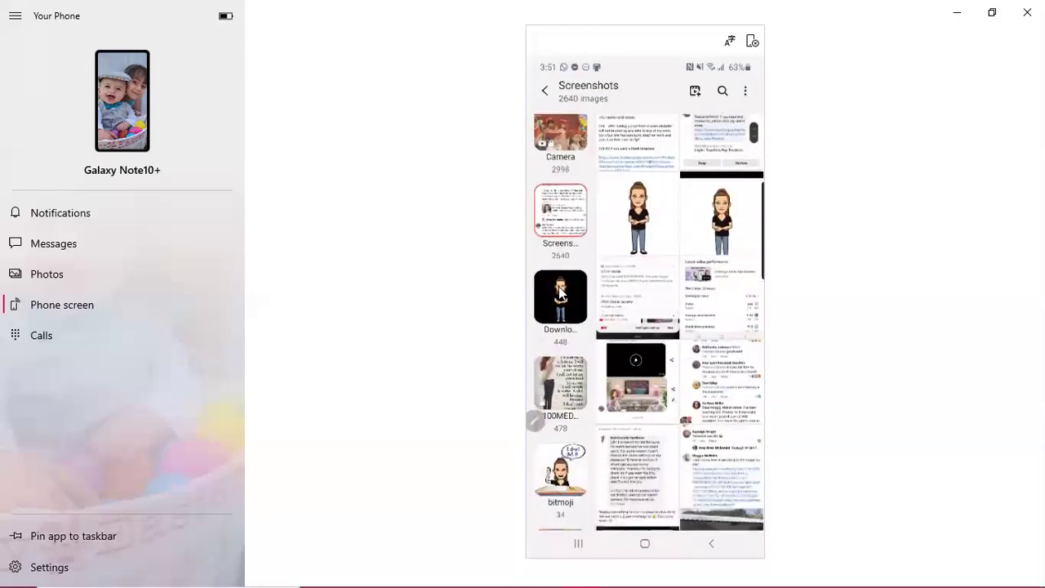
left_click(559, 292)
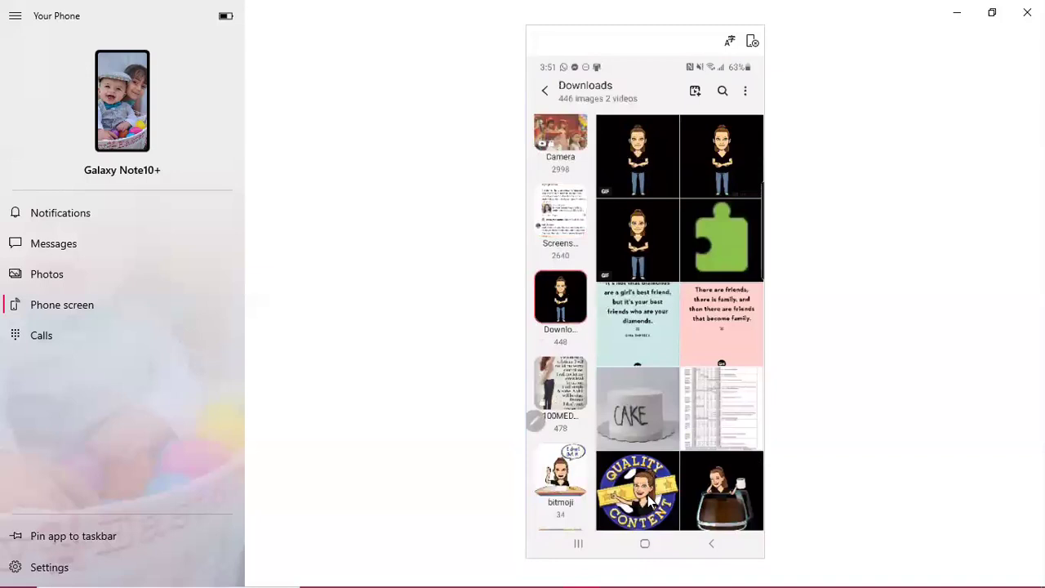
left_click(644, 543)
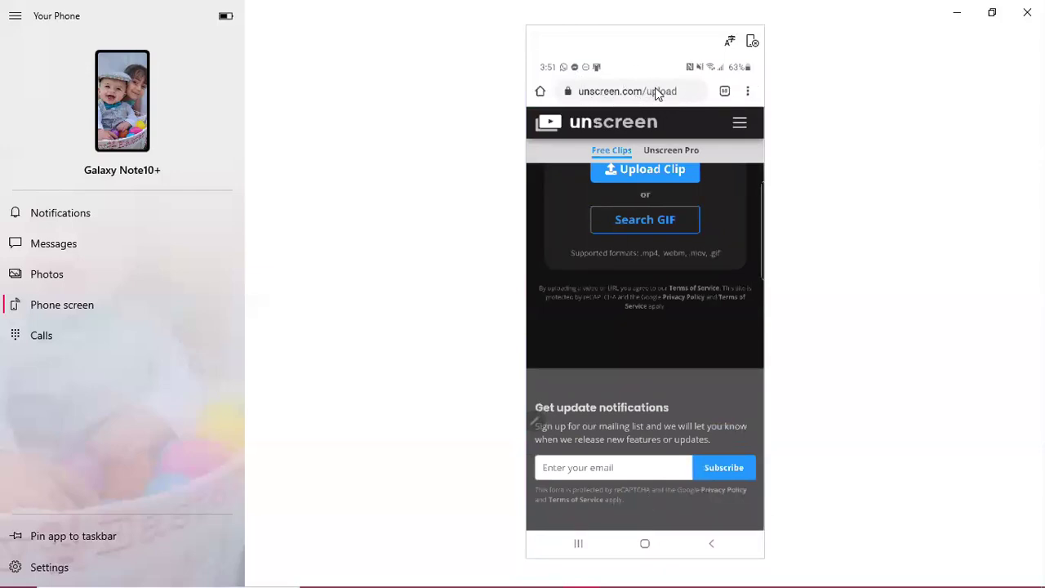
On unscreen.com, start a clip upload and browse the phone's Files
scroll(726, 236, "up", 1)
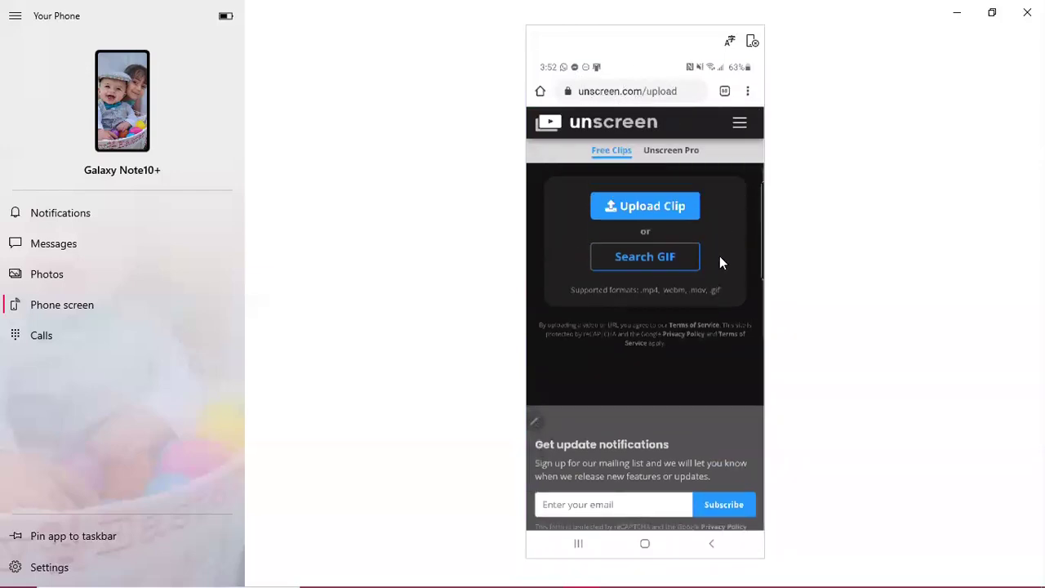
scroll(719, 258, "up", 1)
scroll(701, 295, "up", 2)
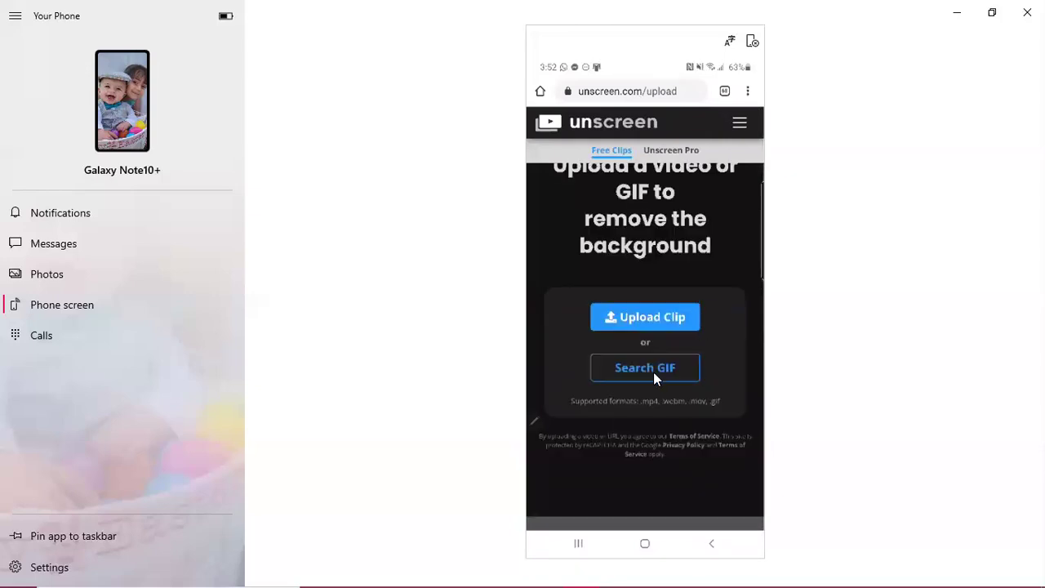
left_click(653, 324)
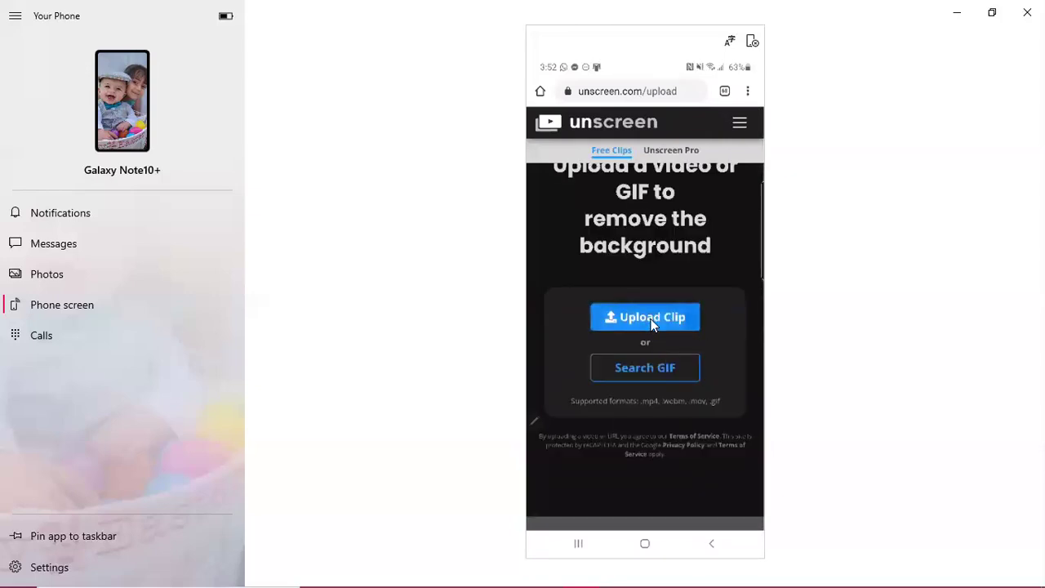
left_click(700, 485)
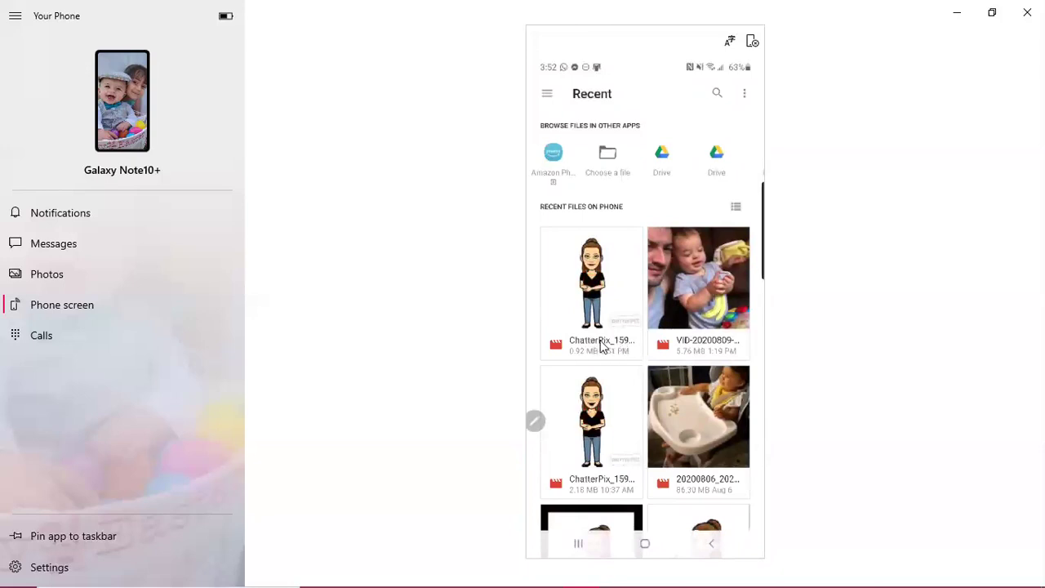
Upload the first ChatterPix clip to Unscreen and show its download format options
left_click(584, 284)
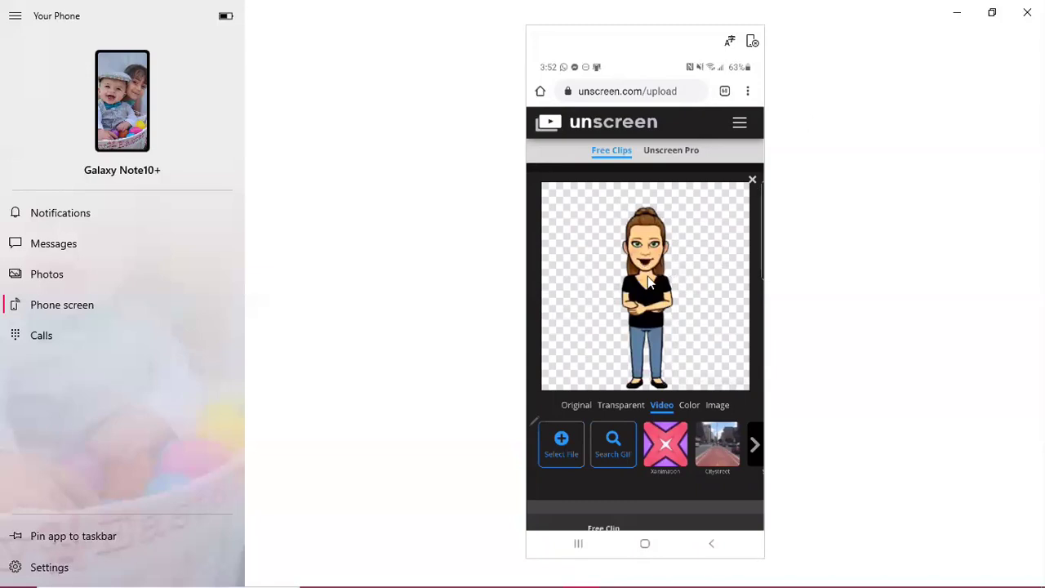
scroll(645, 282, "down", 1)
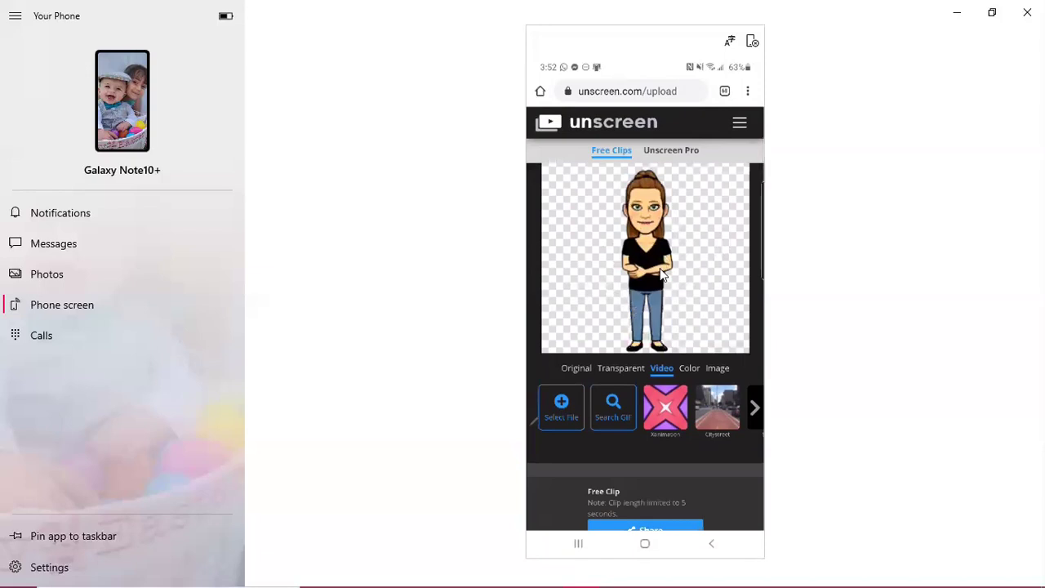
scroll(661, 275, "down", 2)
left_click(690, 491)
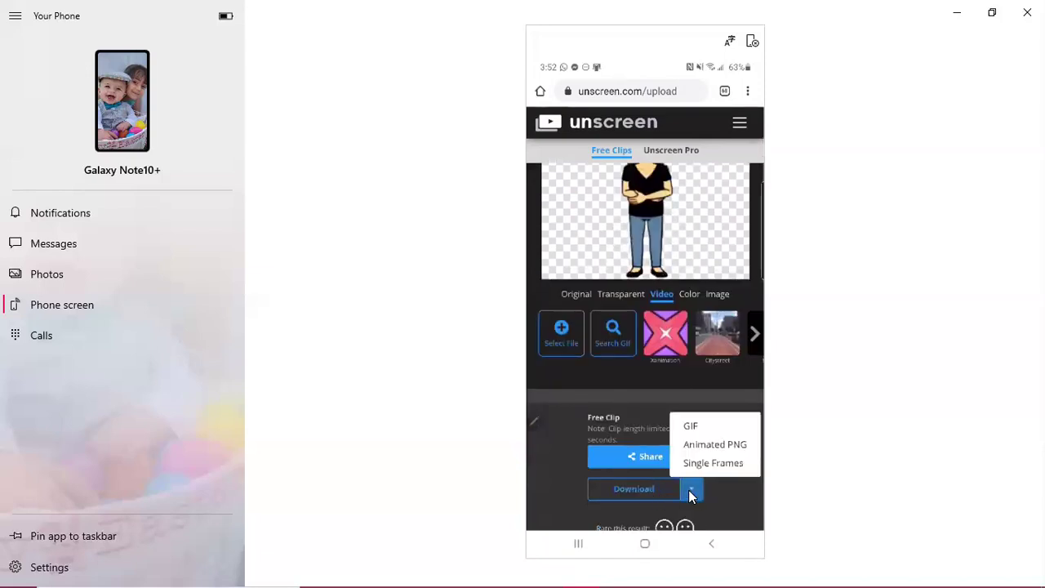
Download the background-free clip as a GIF and open Google Drive on the phone
left_click(692, 431)
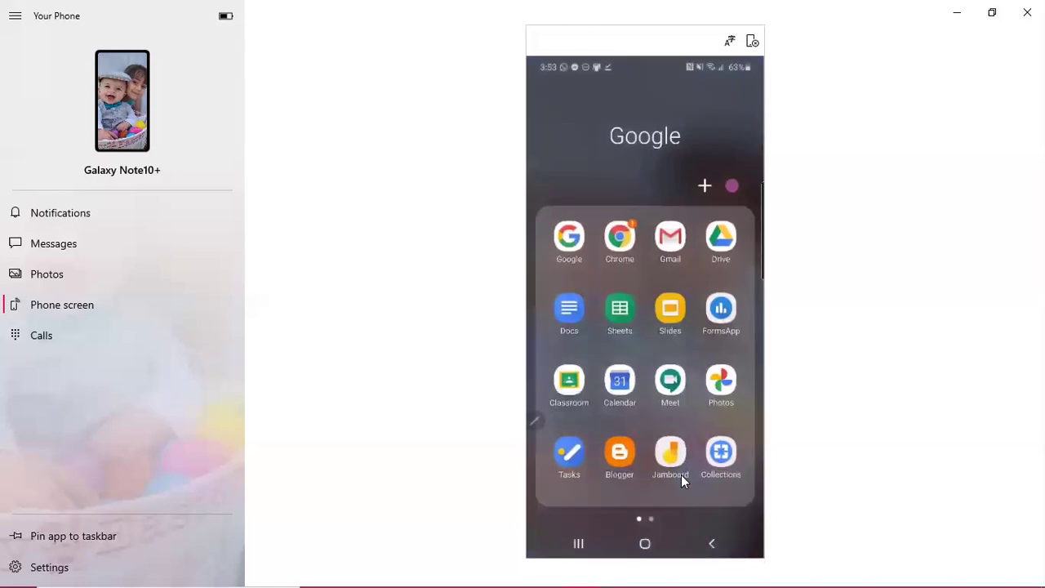
left_click(721, 239)
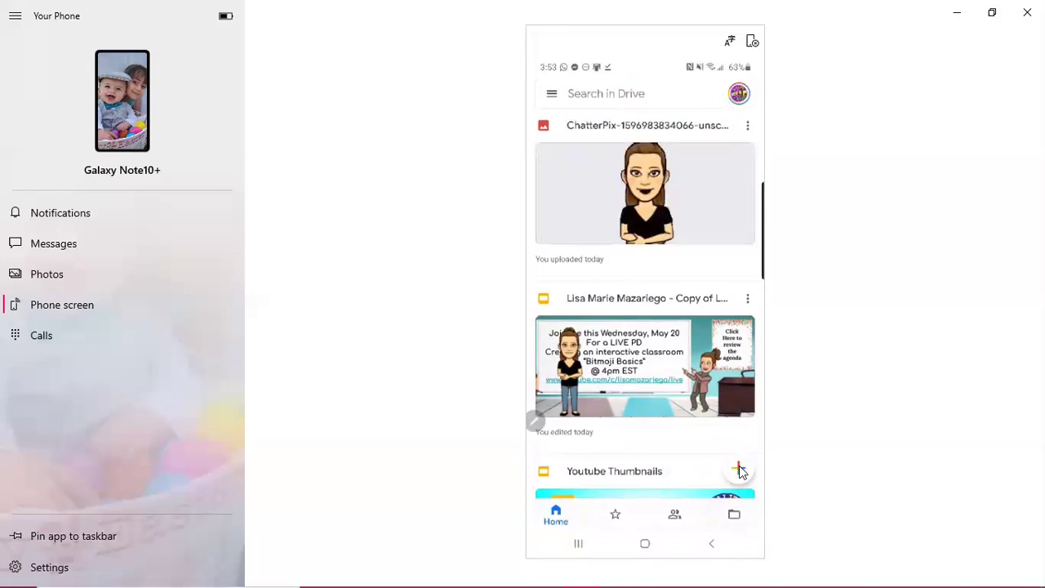
Upload the ChatterPix unscreen GIF from the phone's Recent files to My Drive, then close the phone mirror
left_click(739, 471)
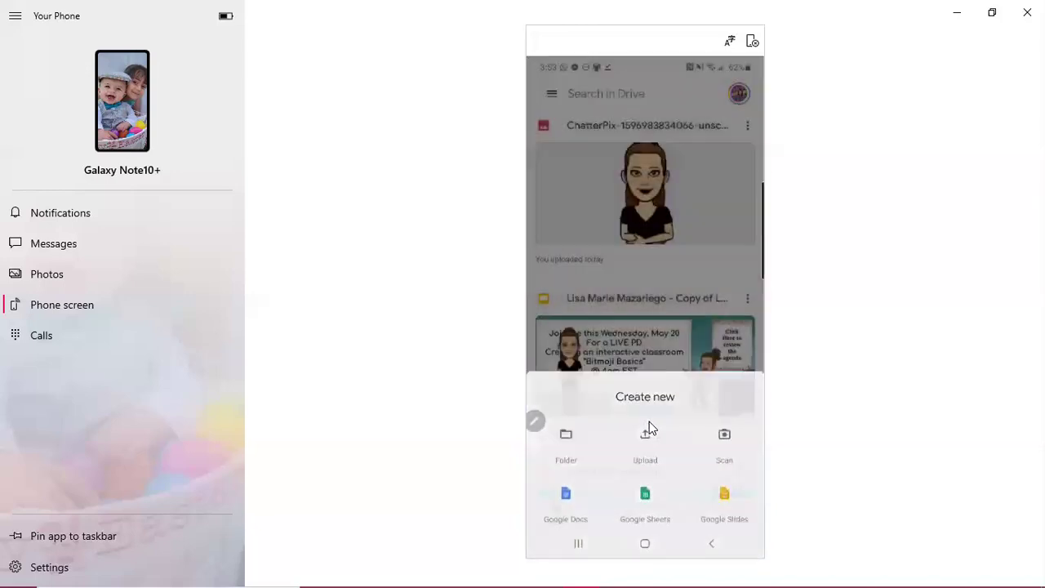
left_click(649, 422)
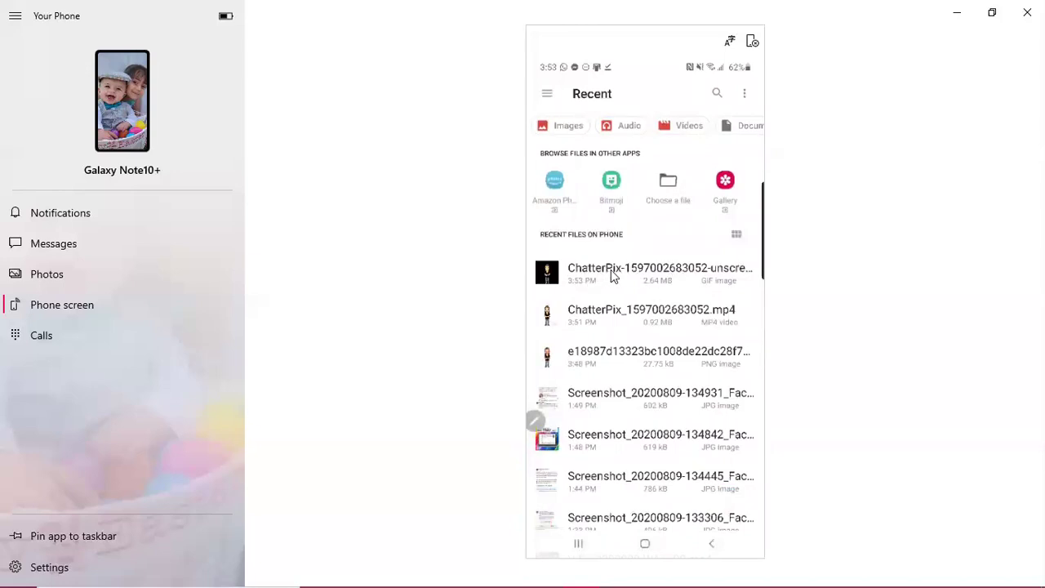
left_click(610, 270)
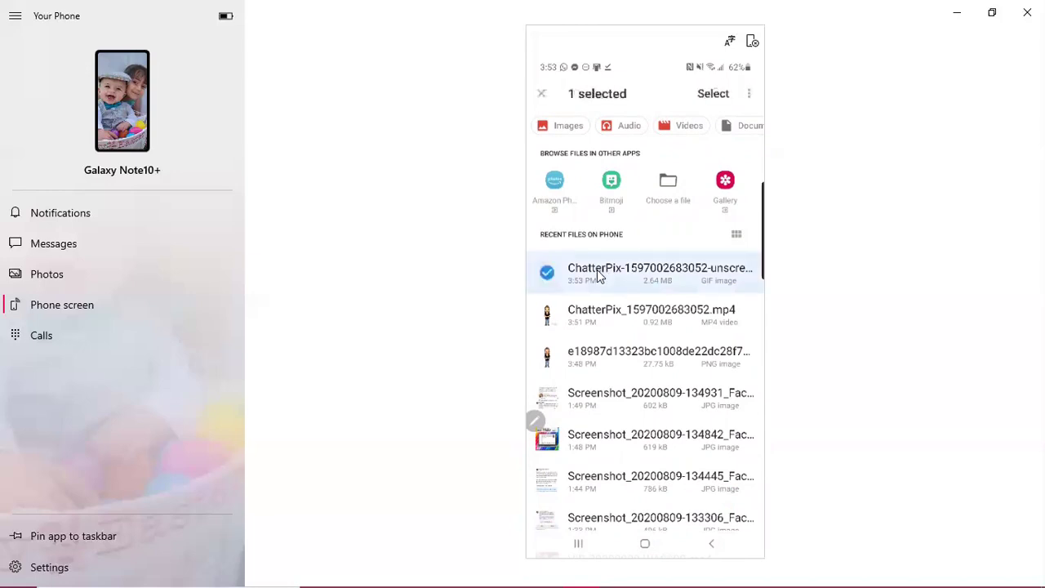
left_click(598, 277)
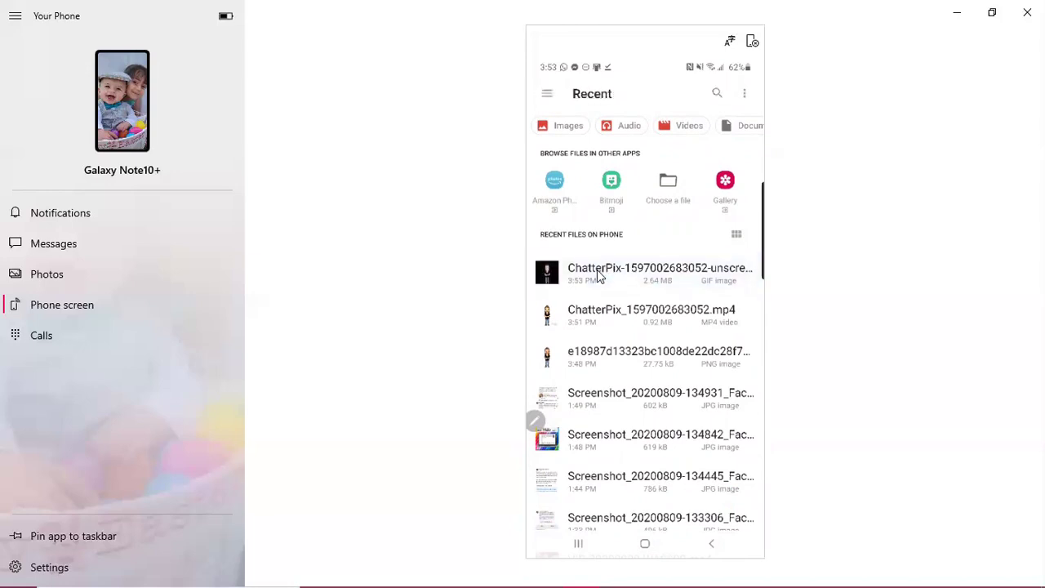
left_click(596, 273)
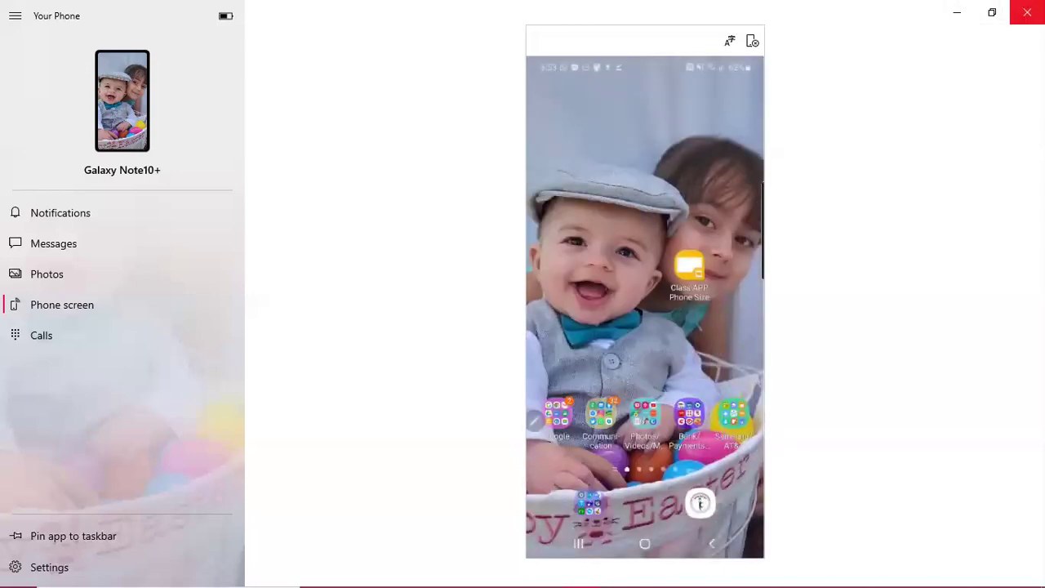
left_click(1027, 13)
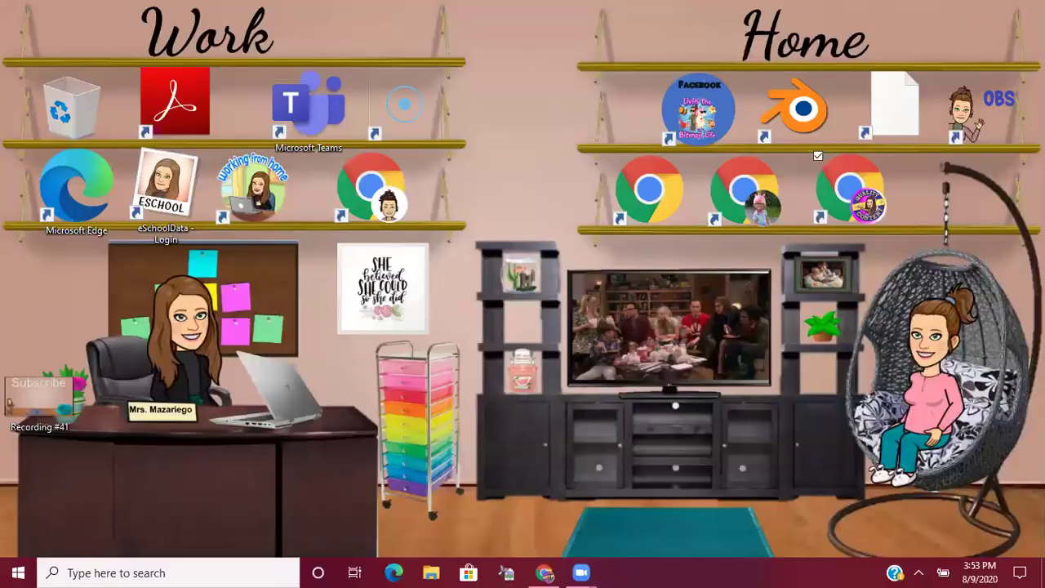
Bring the browser forward to show the Live PD Banner presentation's Bitmoji classroom slide
left_click(542, 571)
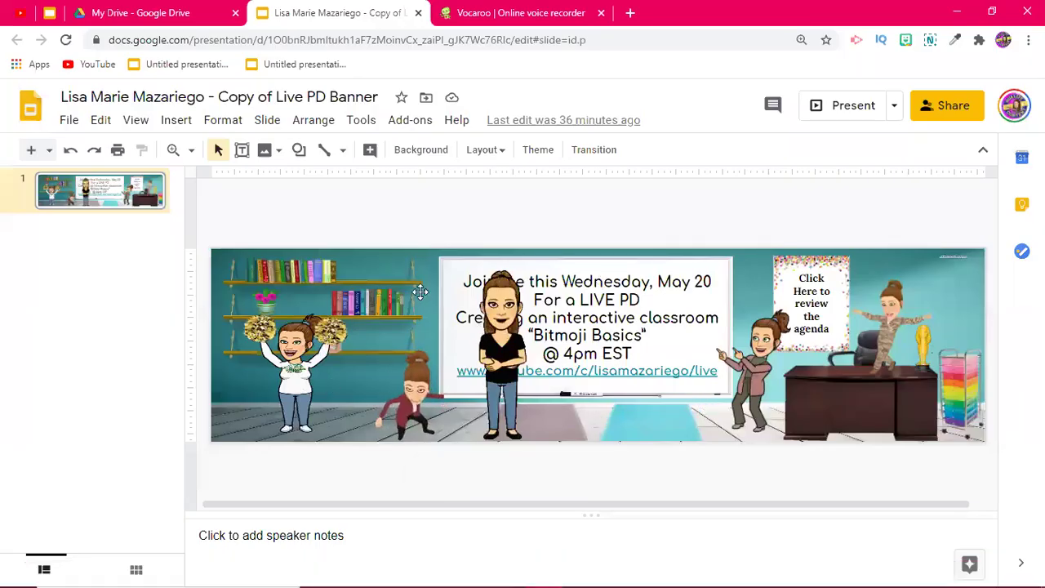
mouse_move(555, 438)
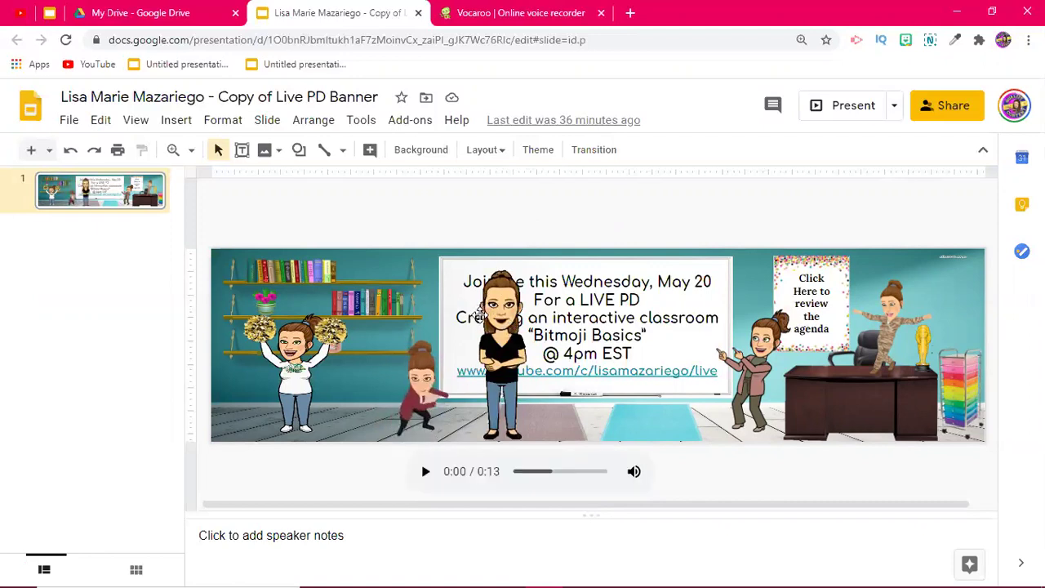
Record a 15-second greeting in Vocaroo, then Save & Share it and download the MP3
left_click(481, 15)
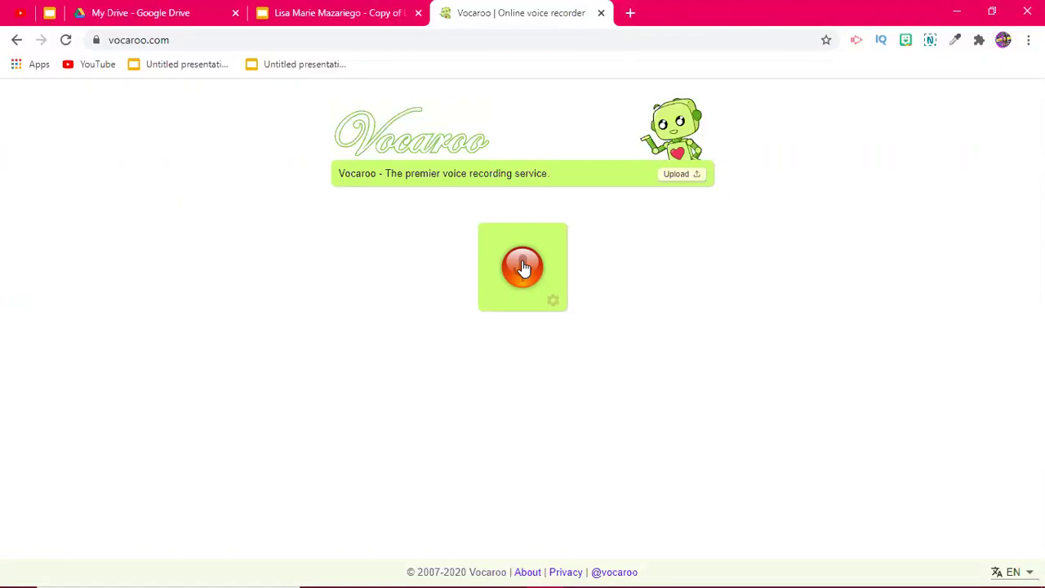
left_click(523, 268)
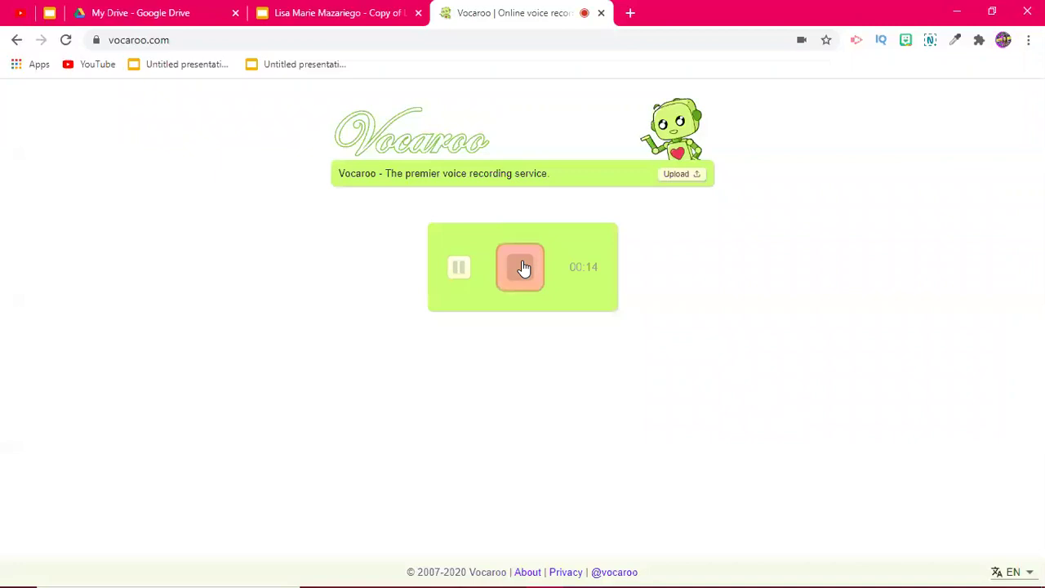
left_click(522, 267)
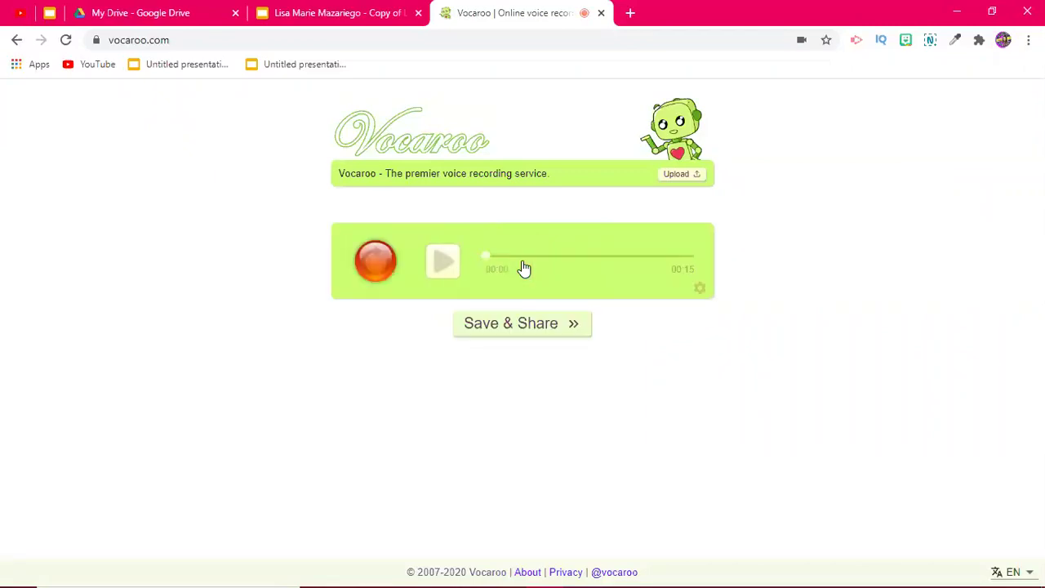
left_click(523, 324)
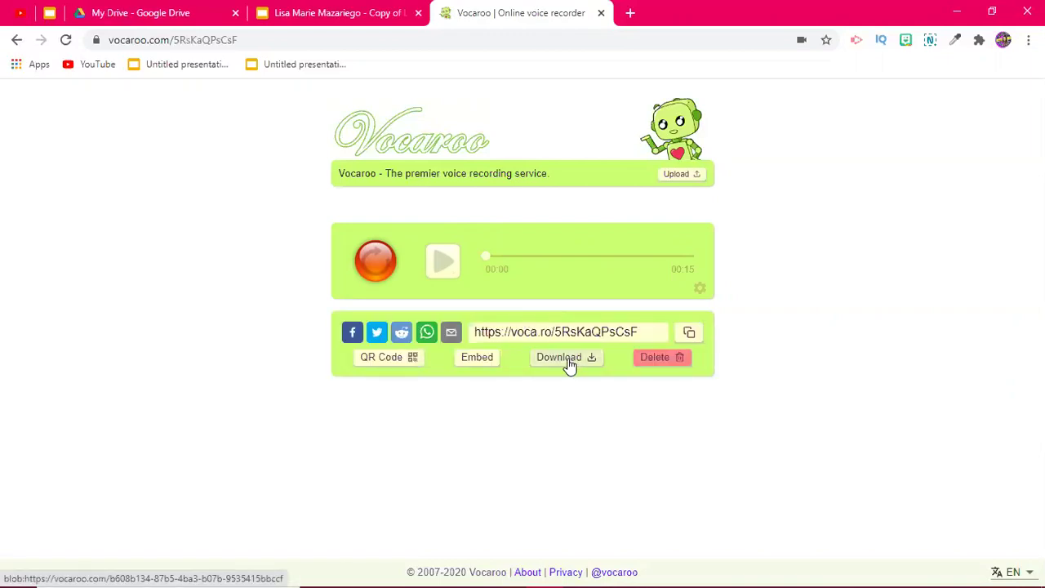
left_click(569, 365)
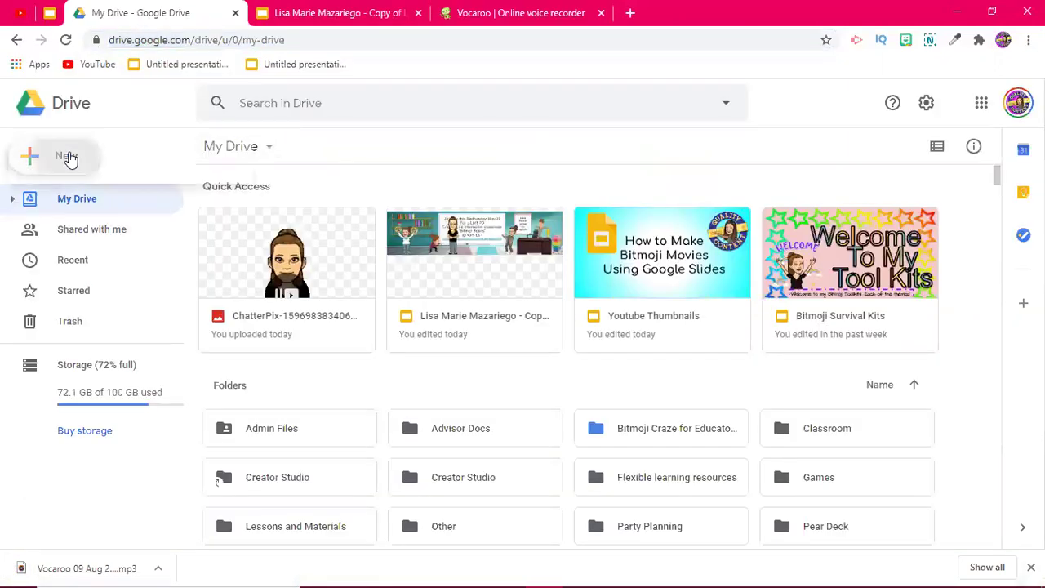
Upload the Vocaroo MP3 from Downloads to My Drive and return to the banner presentation
left_click(75, 203)
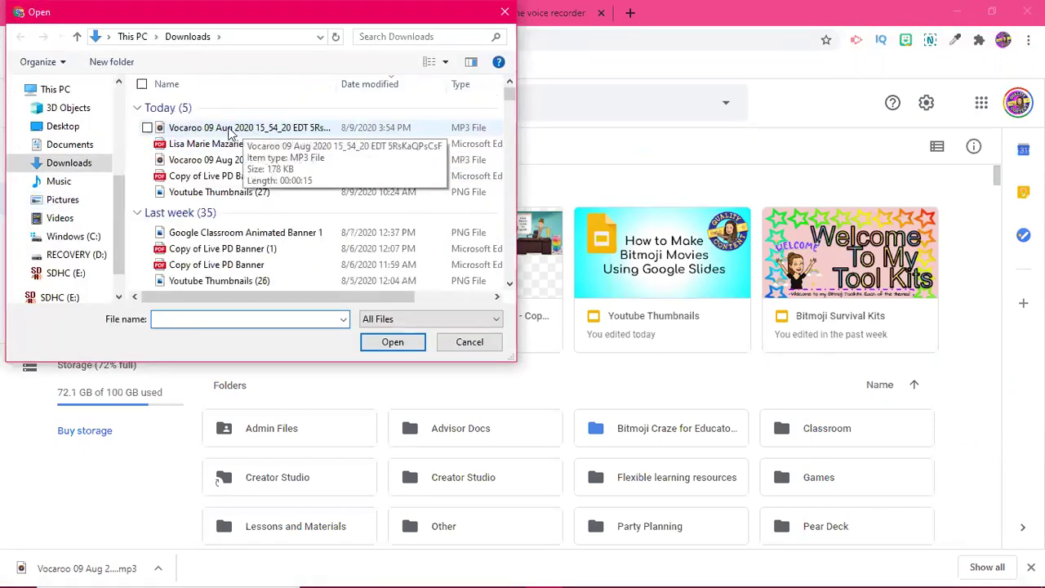
double_click(246, 128)
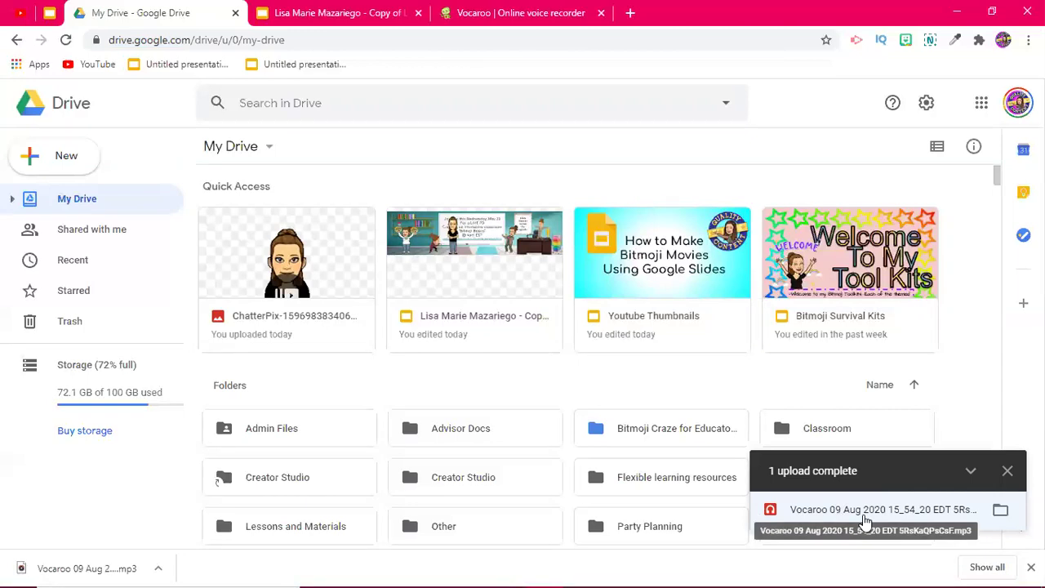
left_click(314, 15)
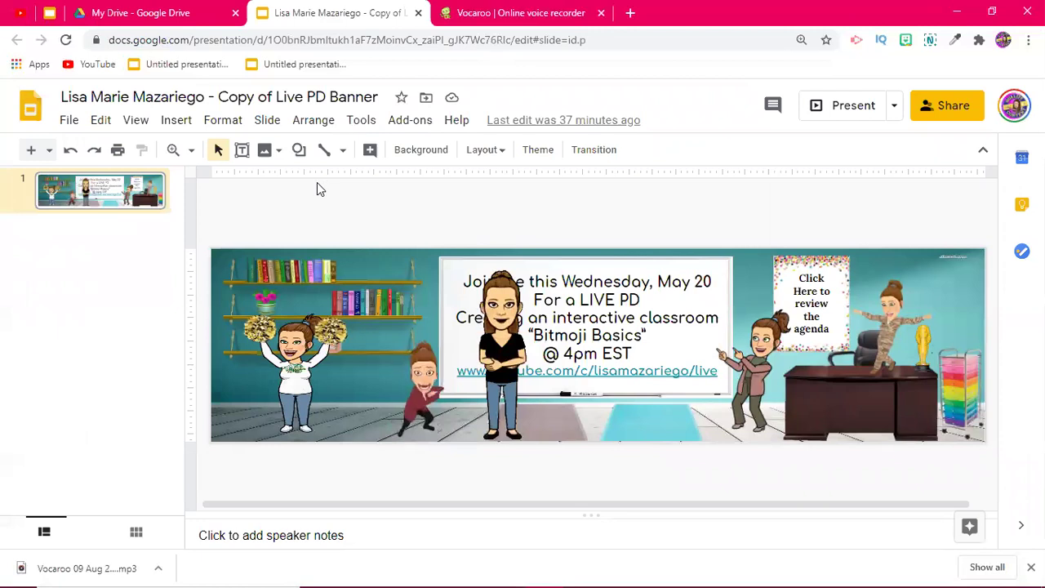
Insert the latest Vocaroo recording as audio on the banner, set to start playing automatically
left_click(179, 126)
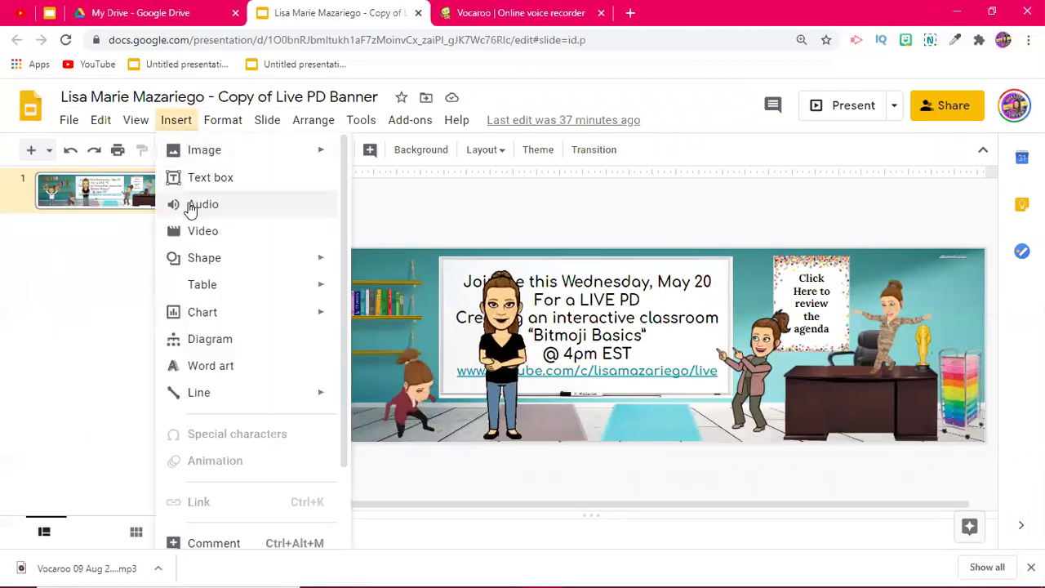
left_click(200, 207)
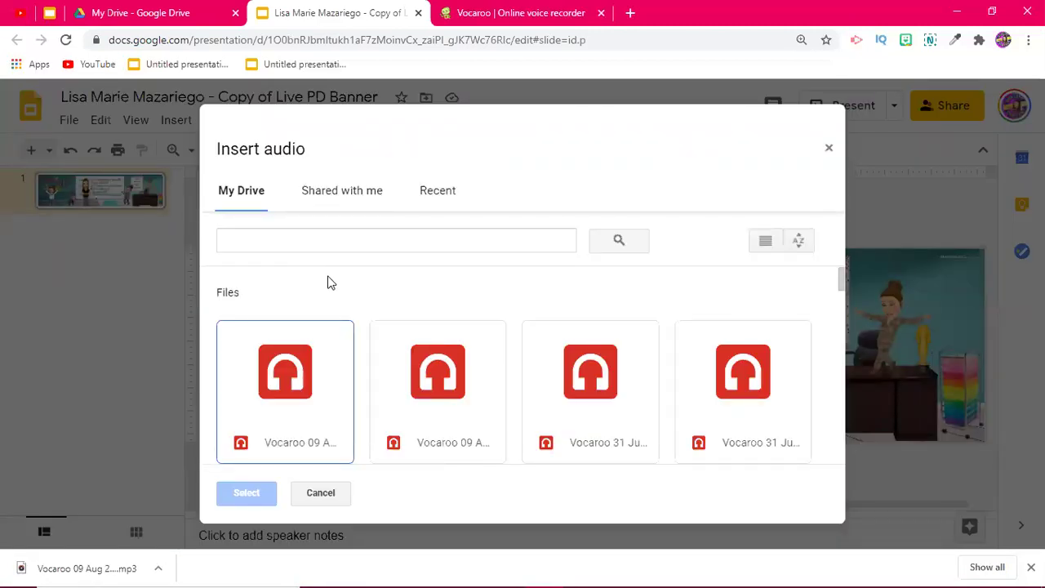
double_click(291, 379)
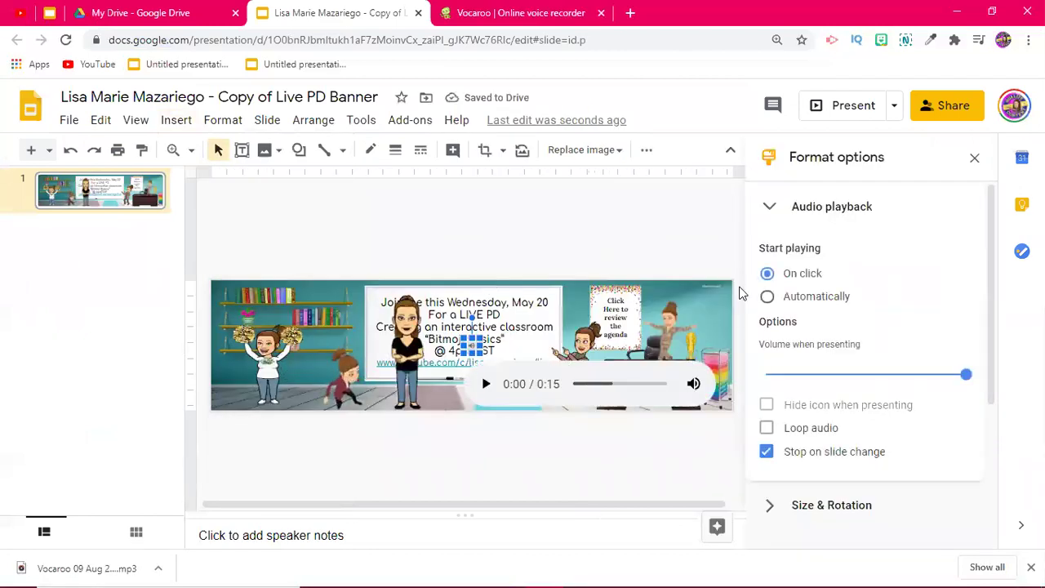
left_click(766, 297)
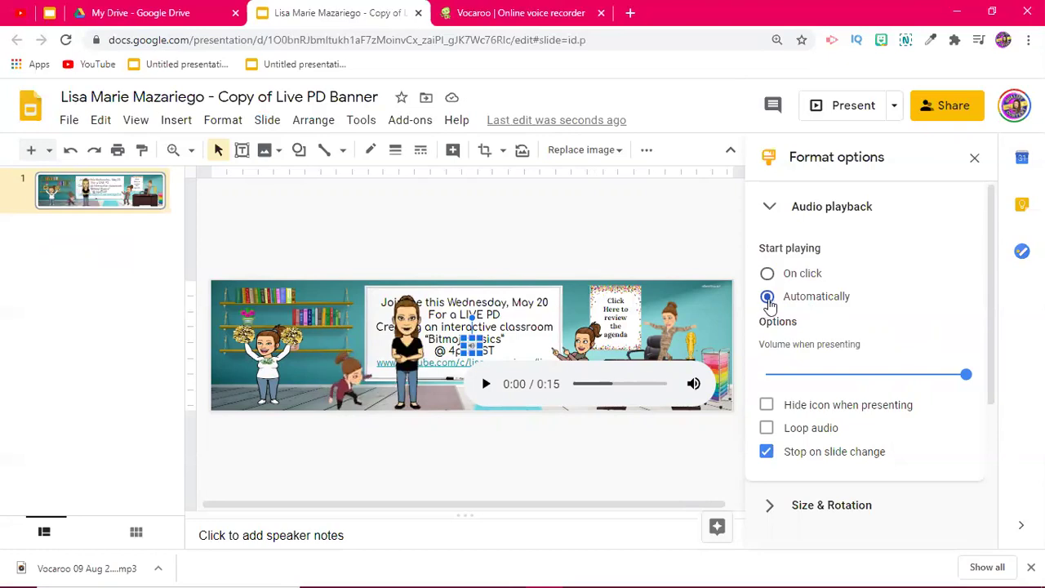
left_click(650, 226)
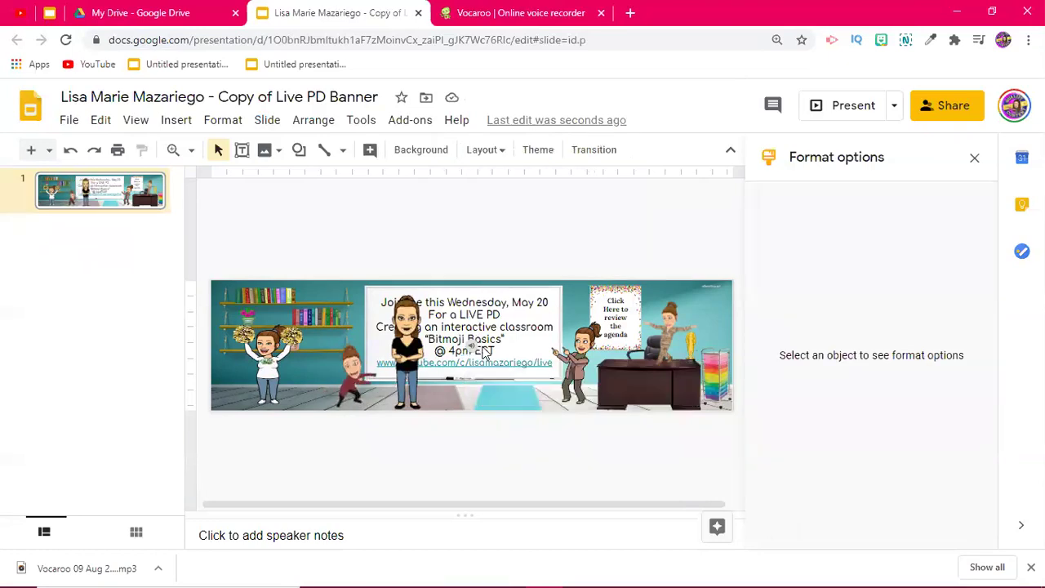
left_click(471, 345)
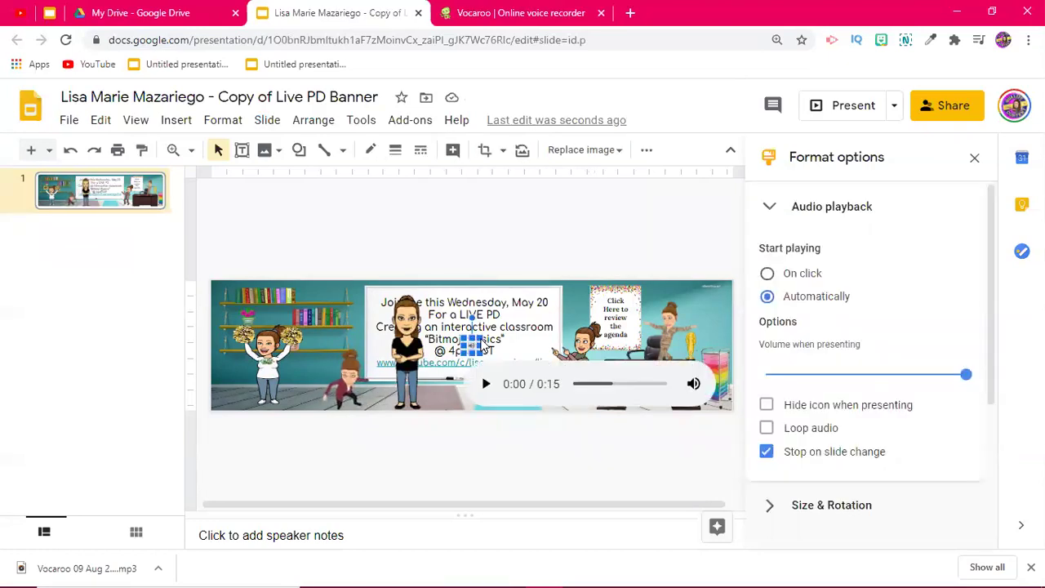
Replace the audio's speaker icon with the talking ChatterPix Bitmoji GIF from Drive
left_click_drag(482, 348, 515, 318)
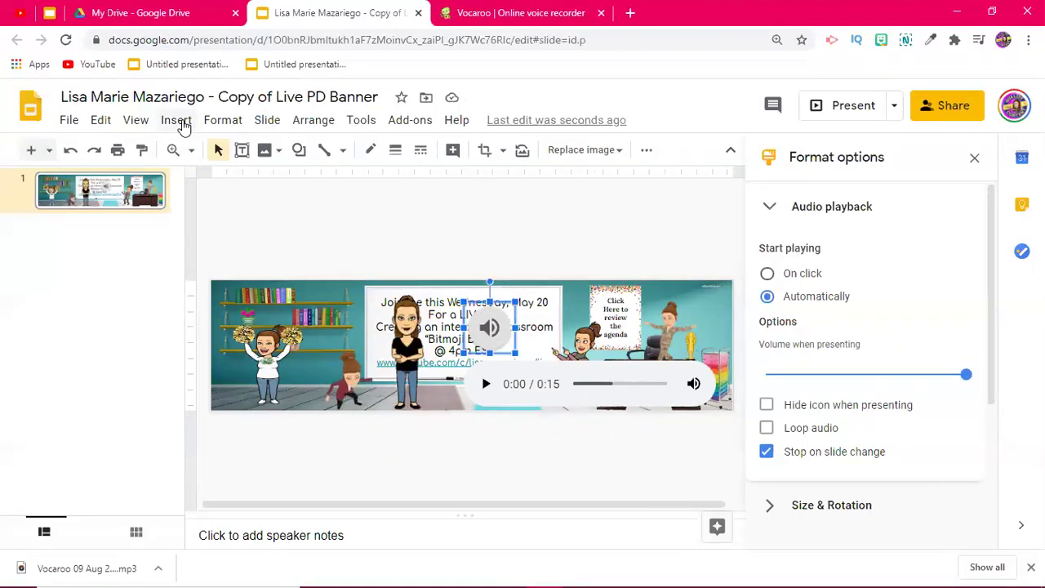
right_click(489, 327)
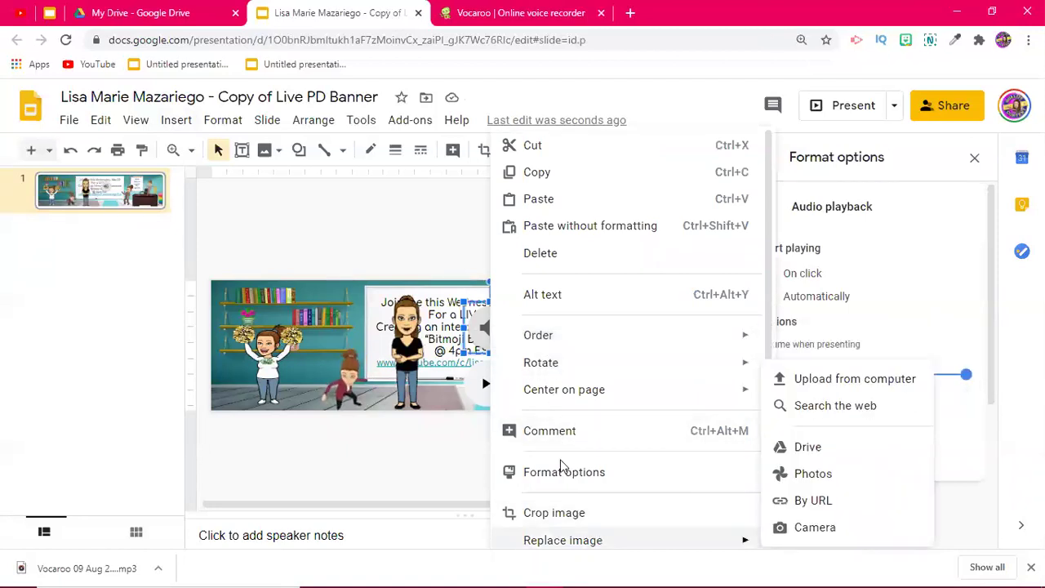
left_click(817, 446)
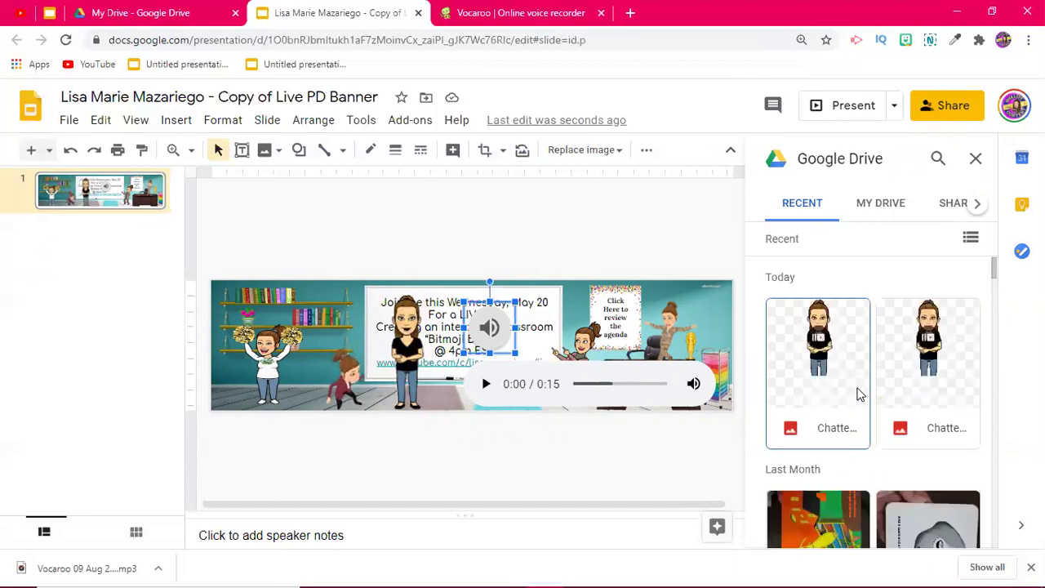
double_click(819, 371)
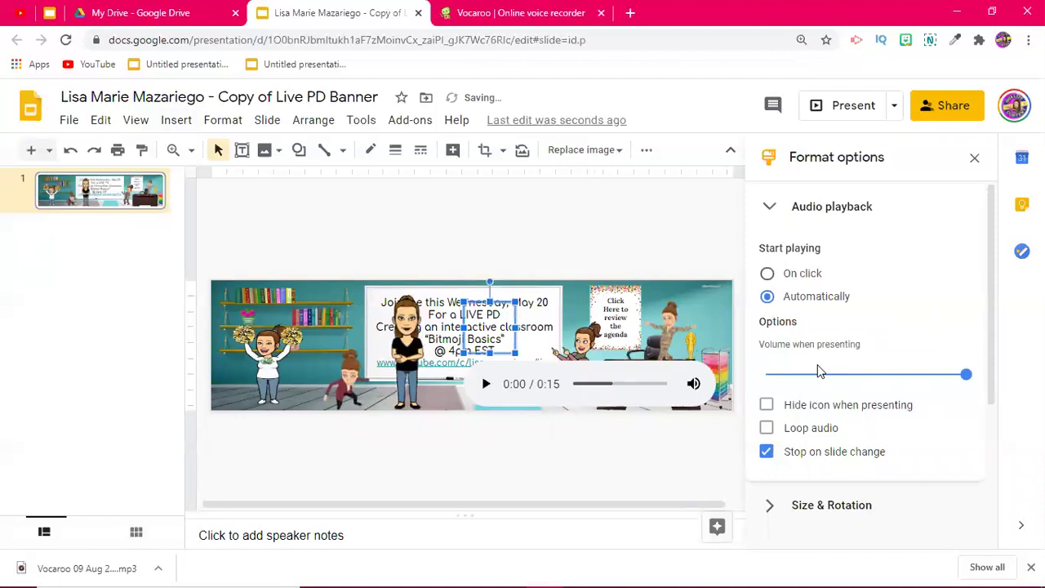
Enlarge the talking Bitmoji and position it in front of the whiteboard at the banner's bottom
left_click_drag(515, 302, 555, 262)
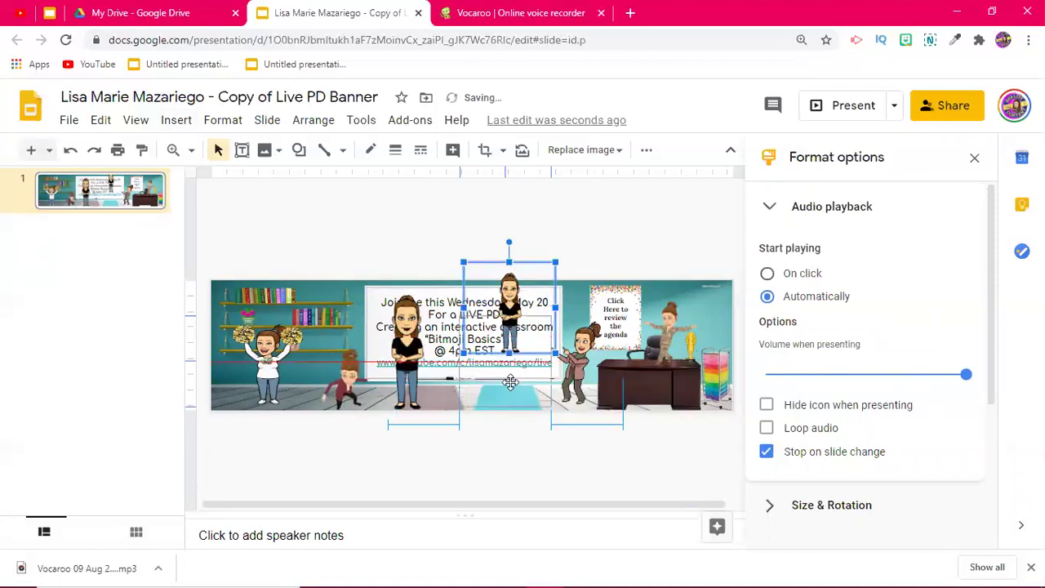
left_click_drag(510, 381, 510, 382)
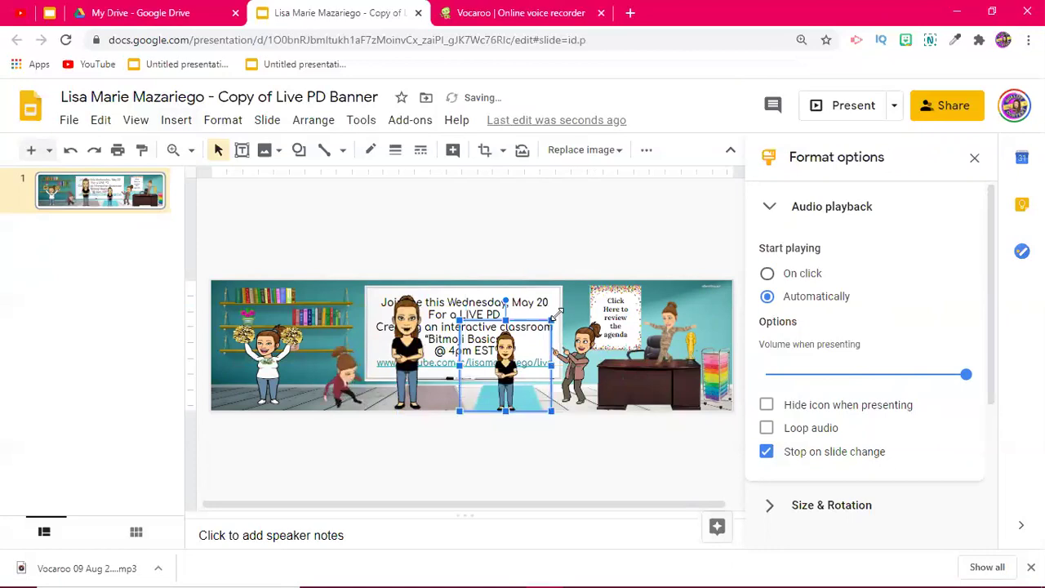
left_click_drag(556, 314, 595, 276)
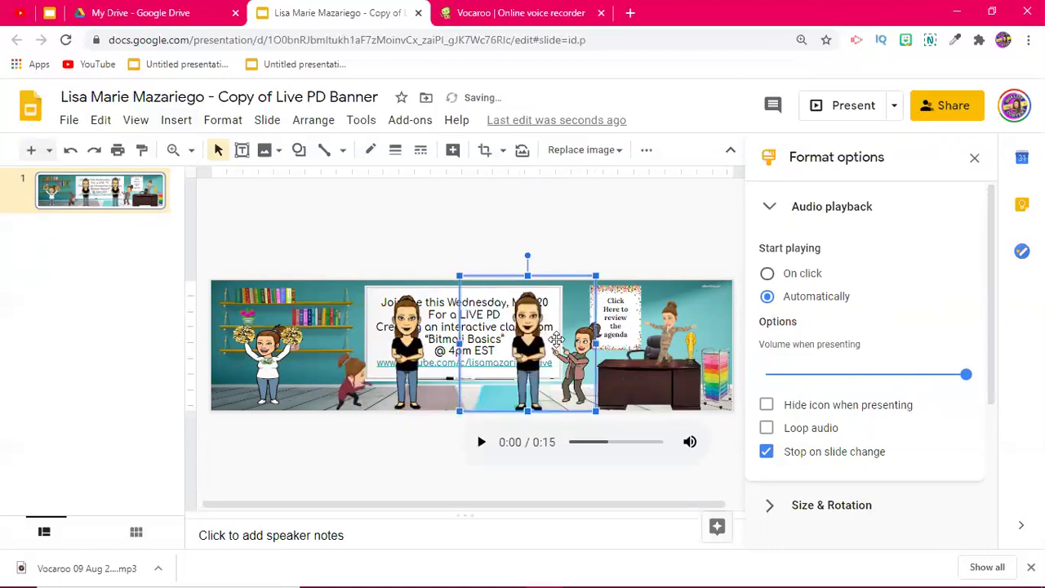
left_click_drag(527, 353, 403, 360)
key("Delete")
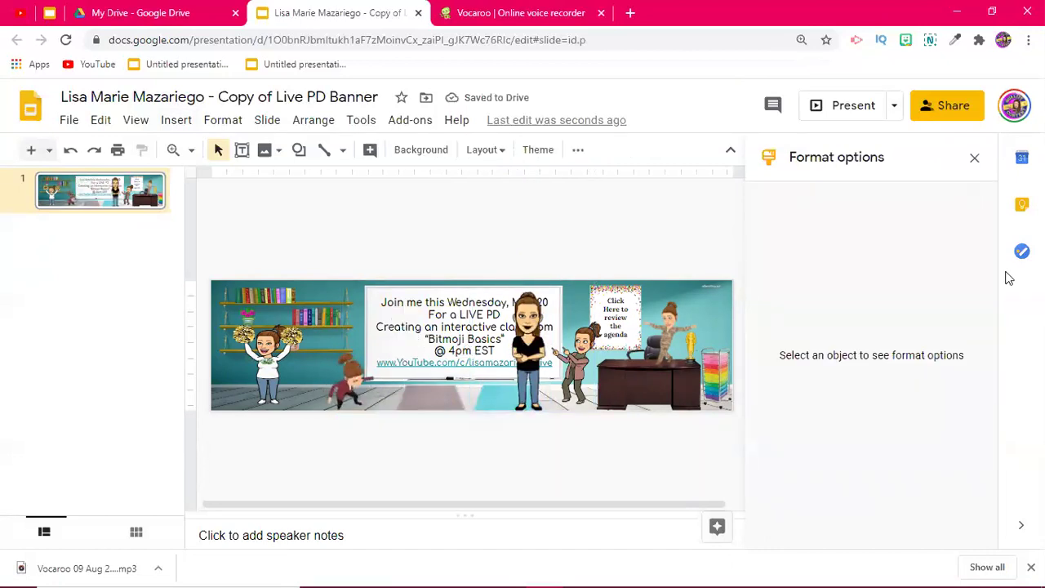
Publish the banner to the web with the slideshow starting on load, copy its link, and open a new tab
left_click(978, 159)
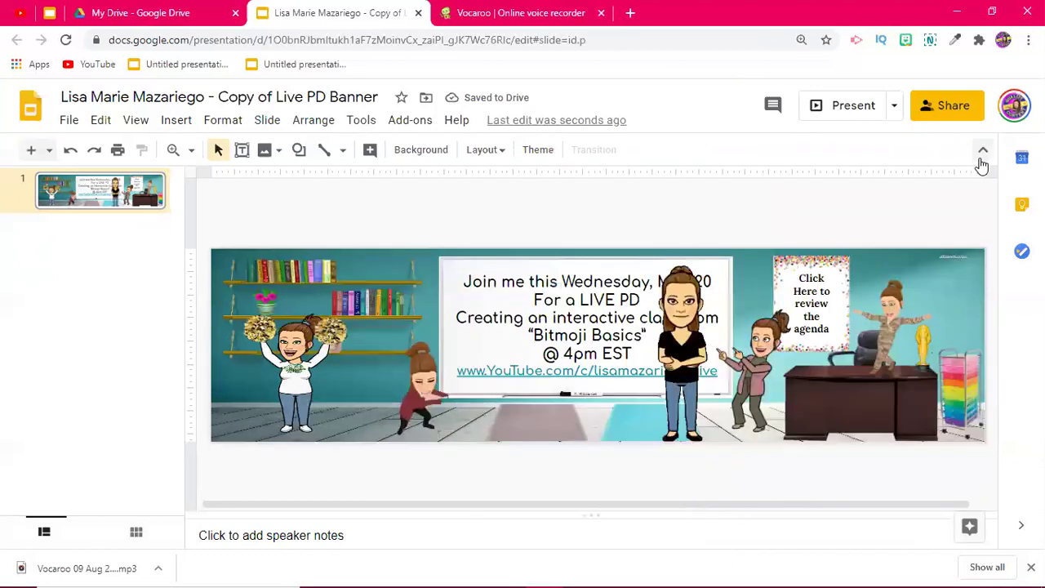
left_click(68, 121)
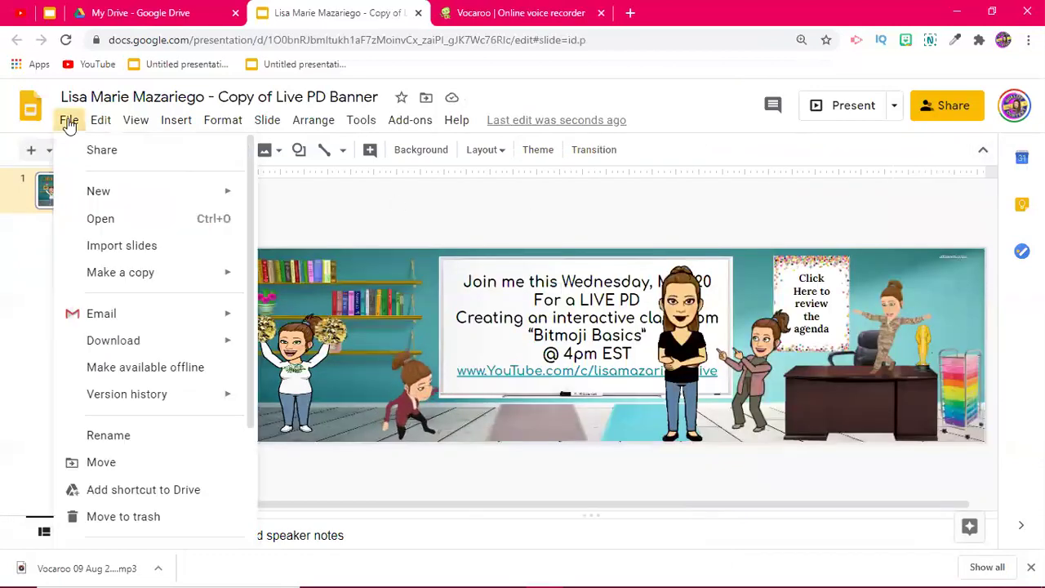
scroll(122, 480, "down", 2)
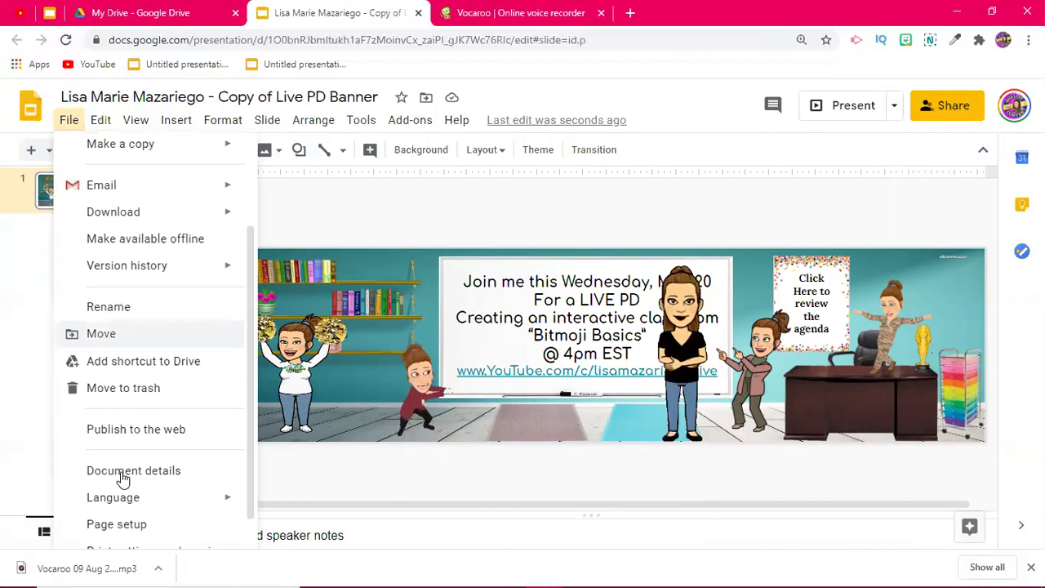
scroll(123, 480, "down", 1)
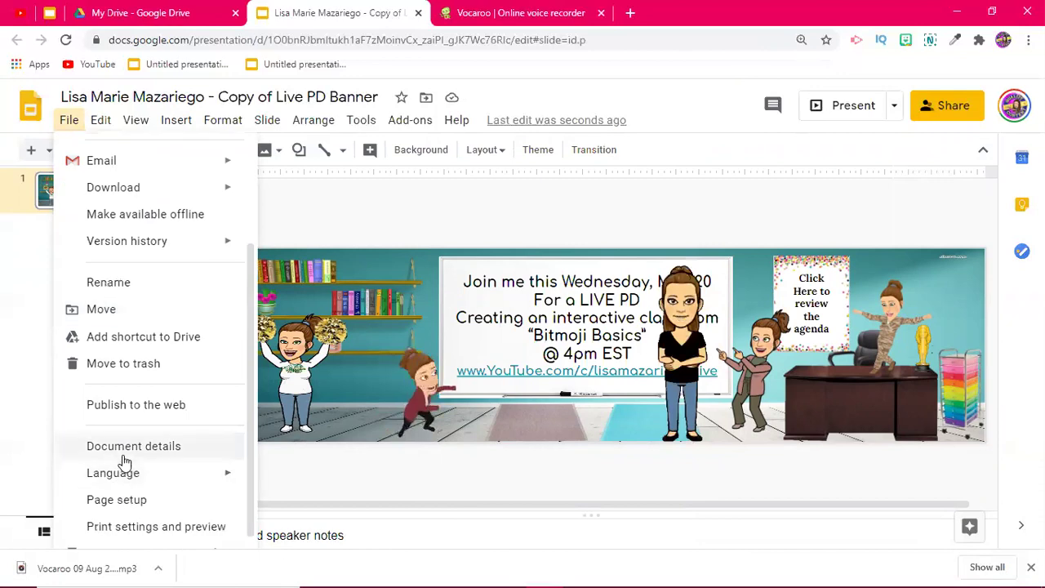
left_click(146, 406)
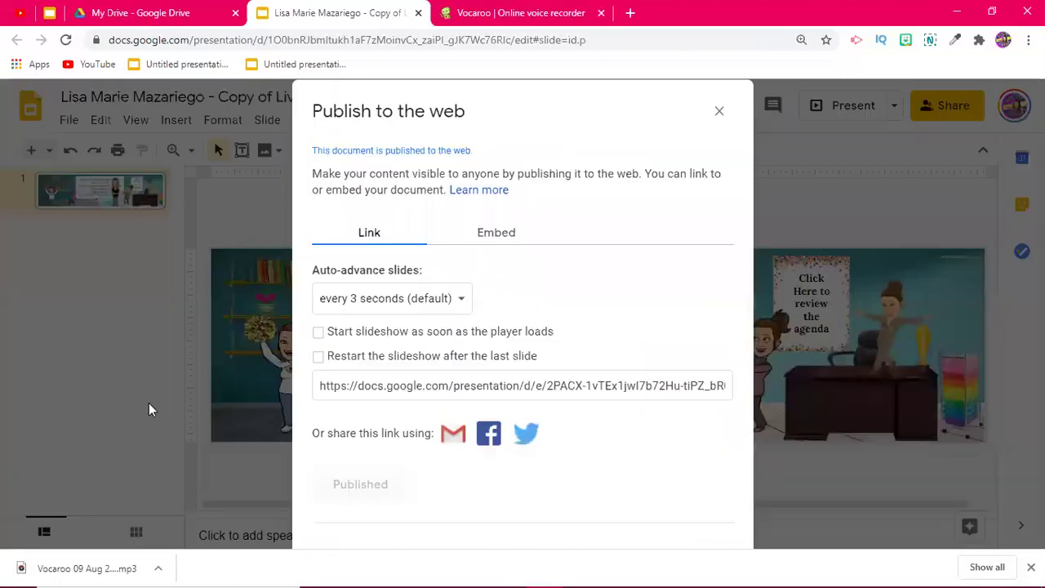
left_click(318, 333)
left_click(501, 386)
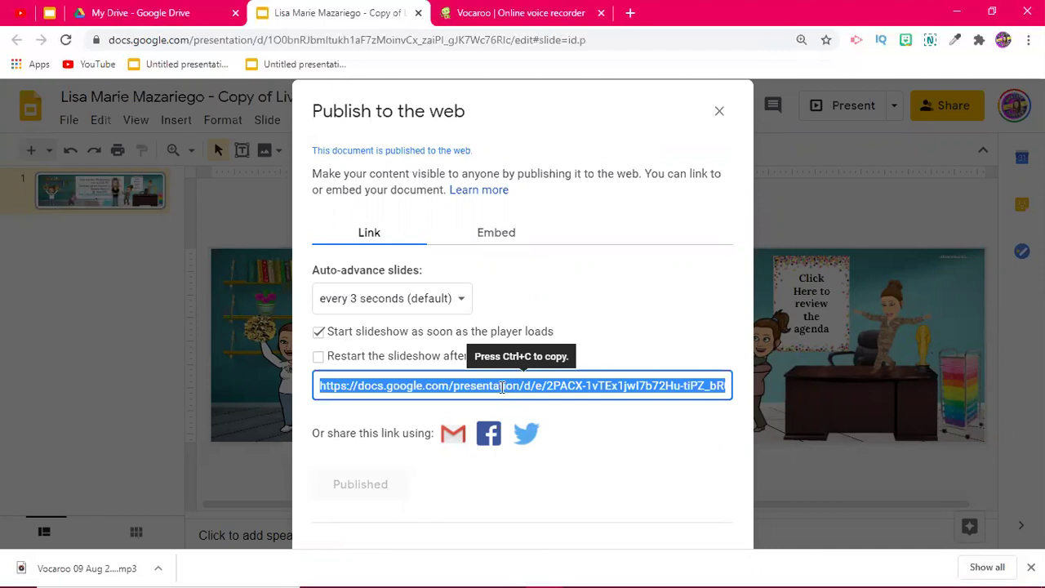
left_click(629, 16)
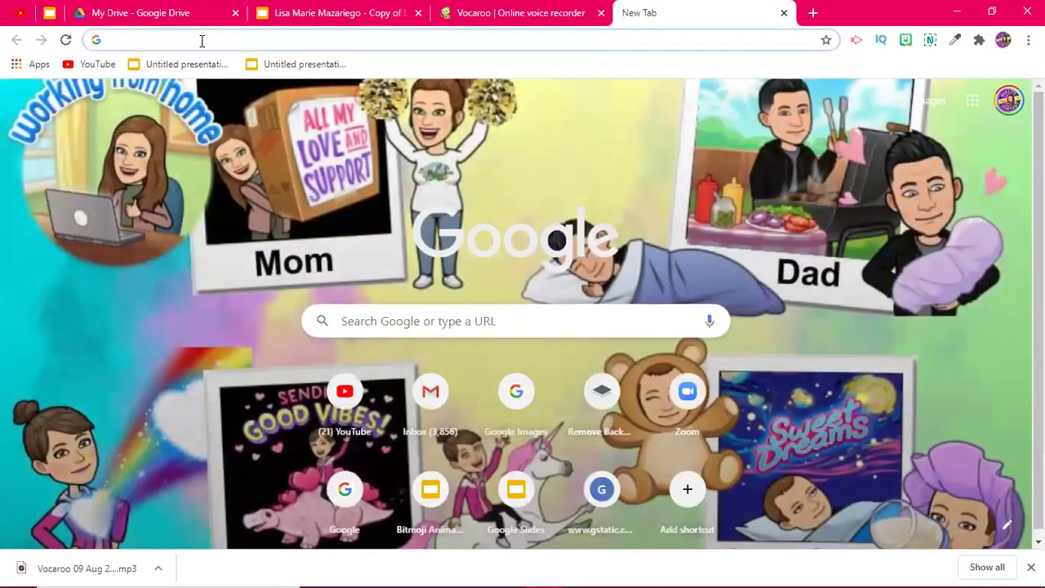
Paste the published banner link into the new tab's address bar and load it
left_click(202, 40)
type("https://docs.google.com/presentation/d/e/2PACX-1vTEx1jwl7b72Hu-tiPZ_bR0TcL1jb-pQytm-hxUXQEswGbNrc7XAyjvRQmC1P1GSShpqHGi3jKETWMG/pub?start=true&loop=false&delayms=3000")
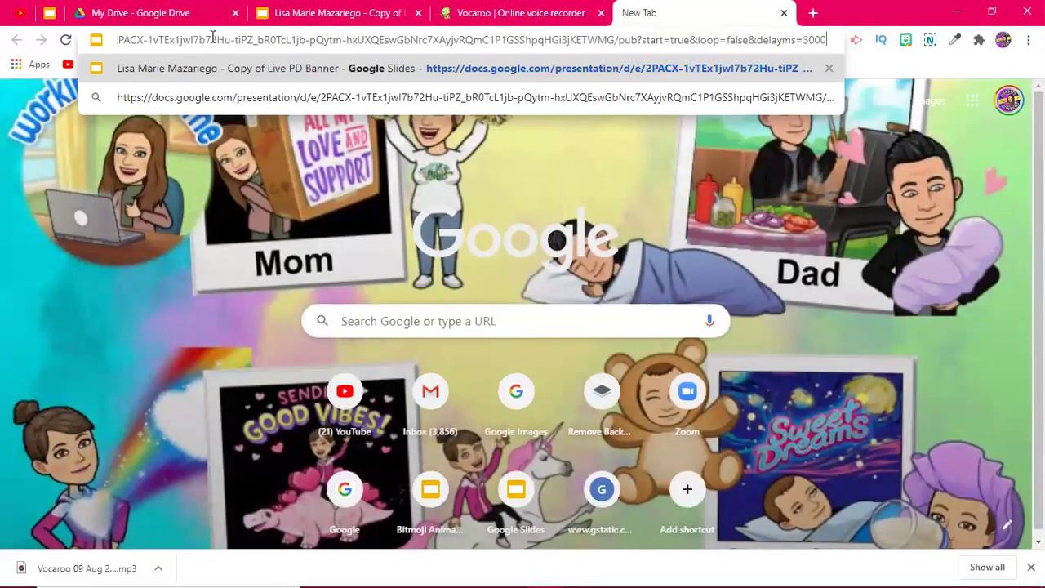
key("Return")
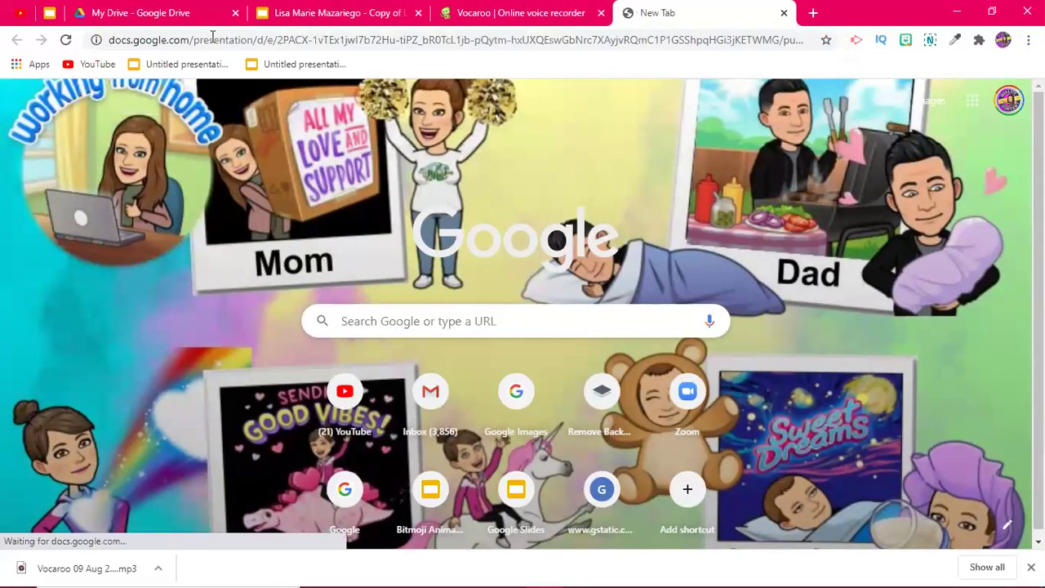